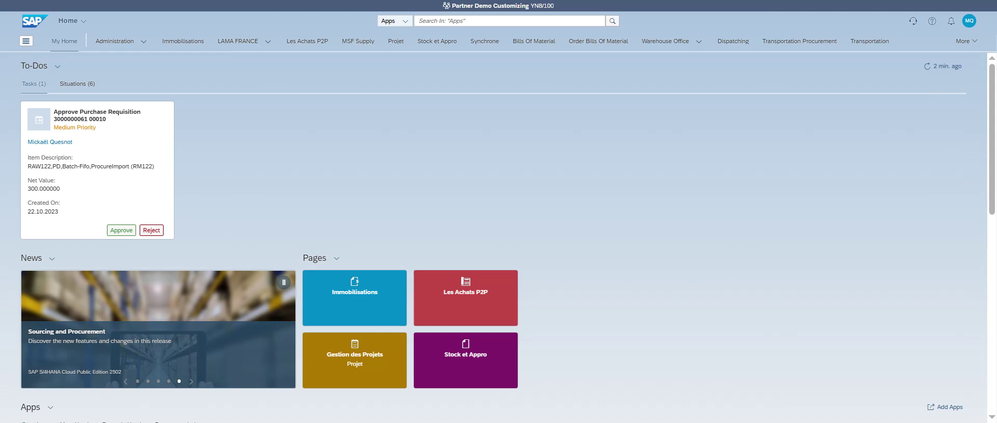
Step: Find Post Goods Receipt by searching the apps for MIGO, open it and examine its reference document and transaction options
click(443, 20)
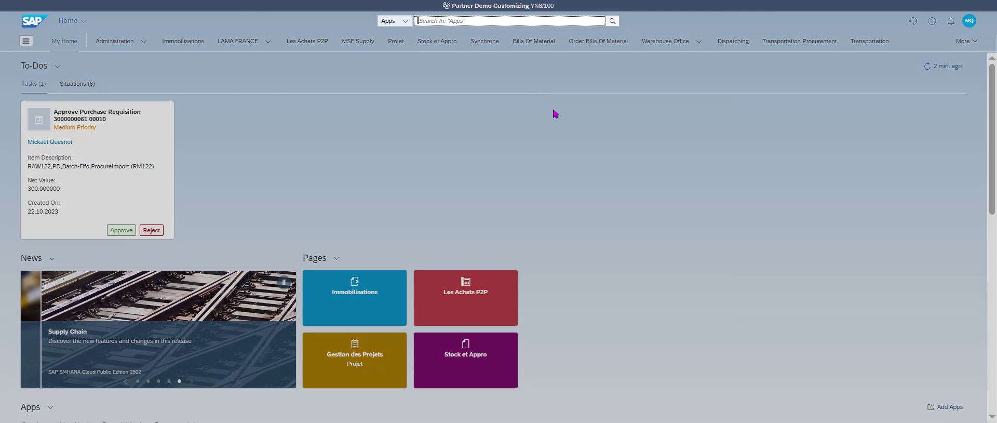
text(MIGO)
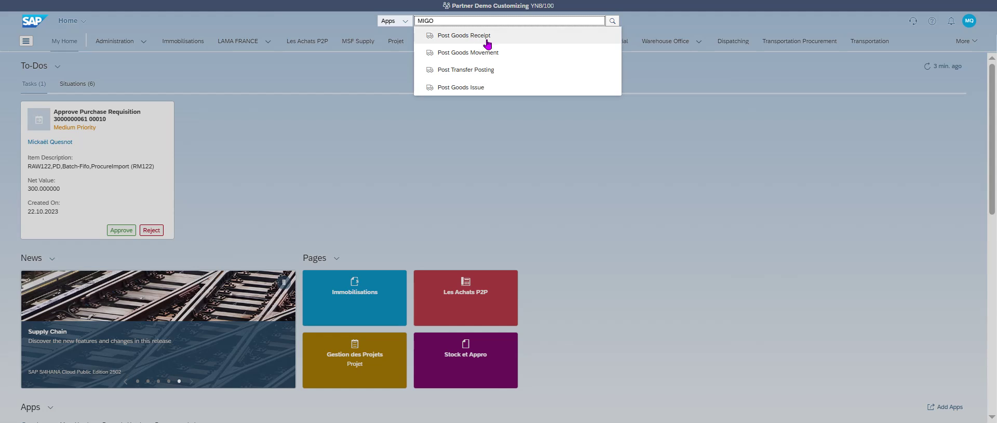
click(469, 37)
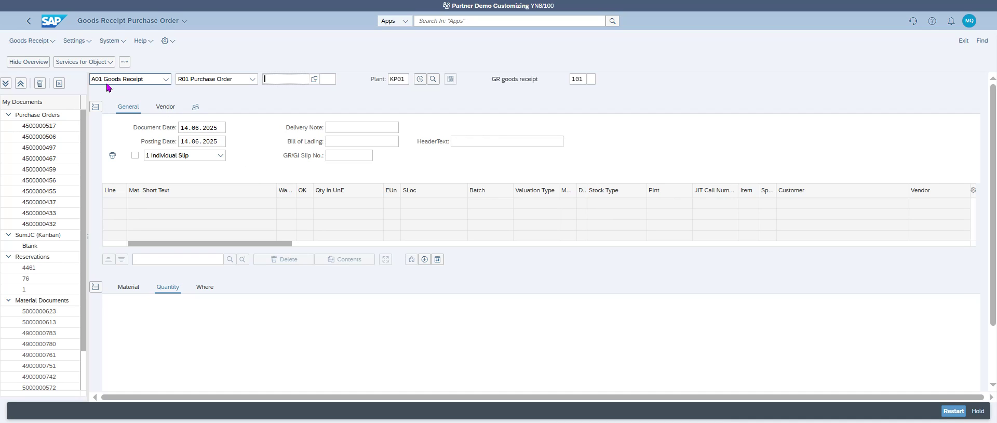
click(221, 82)
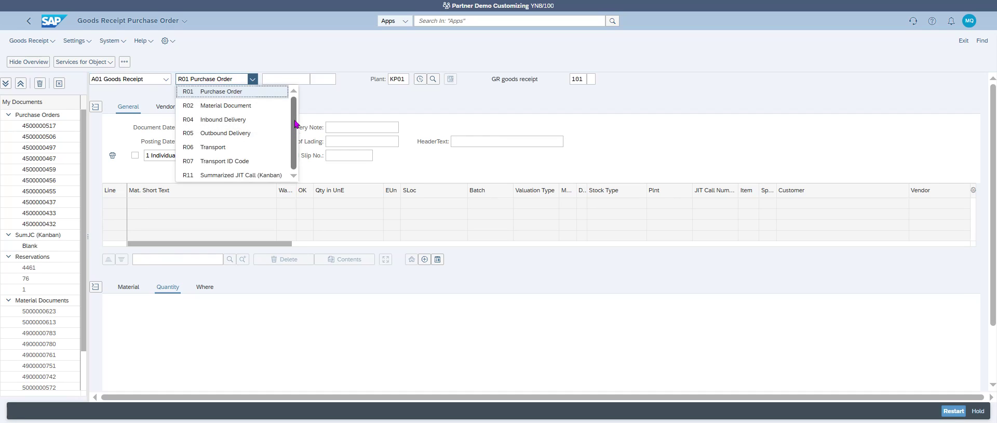
drag(297, 124, 294, 150)
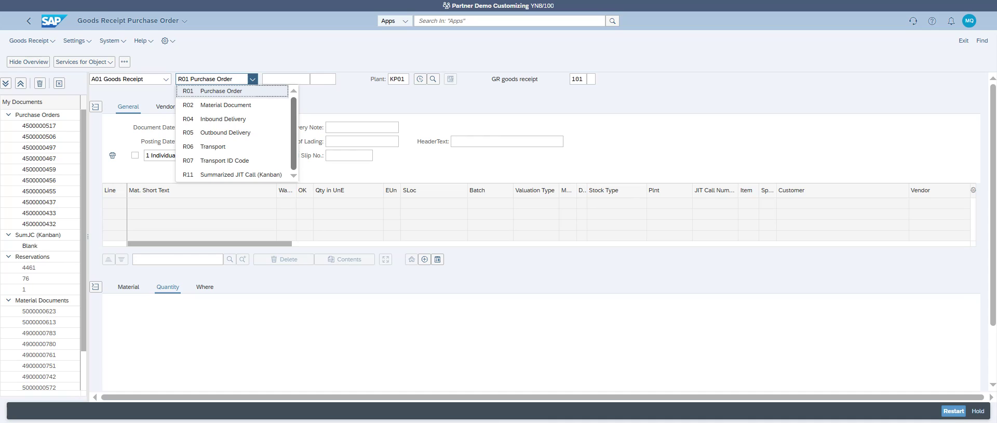
click(161, 83)
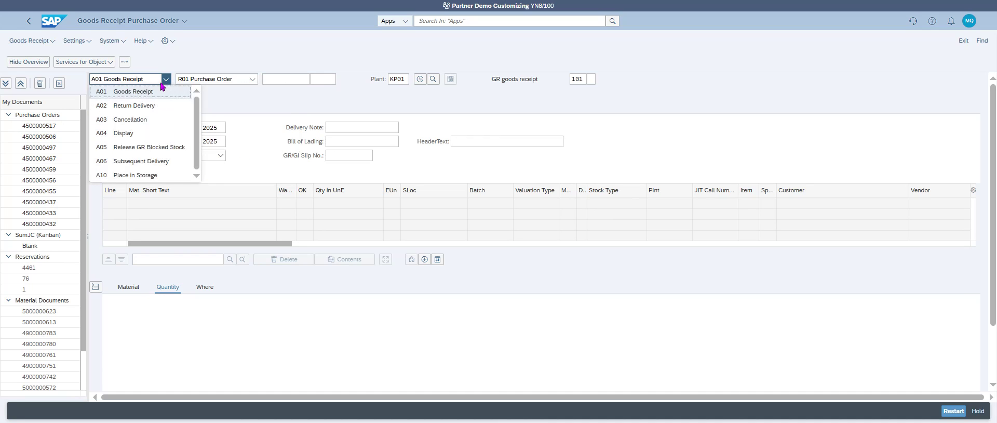
click(162, 82)
Step: Search the apps for MIGO, open Post Goods Movement and review the reference documents available for a goods receipt
click(426, 20)
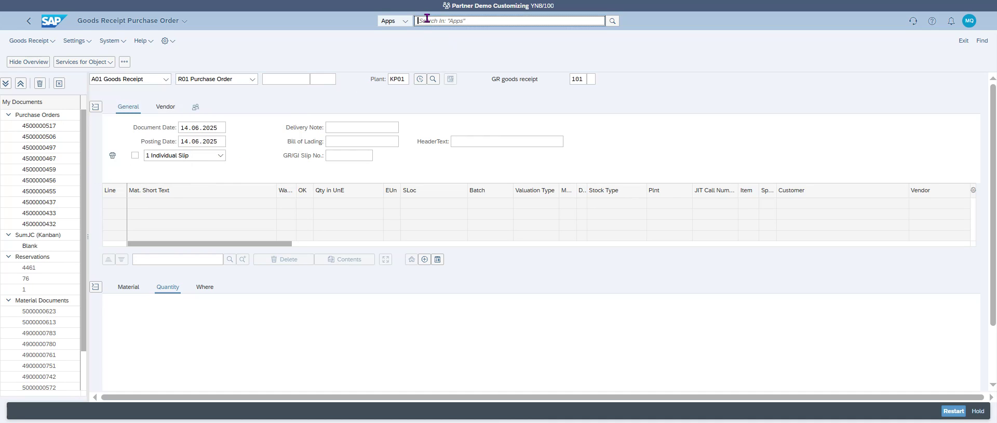
text(MIGO)
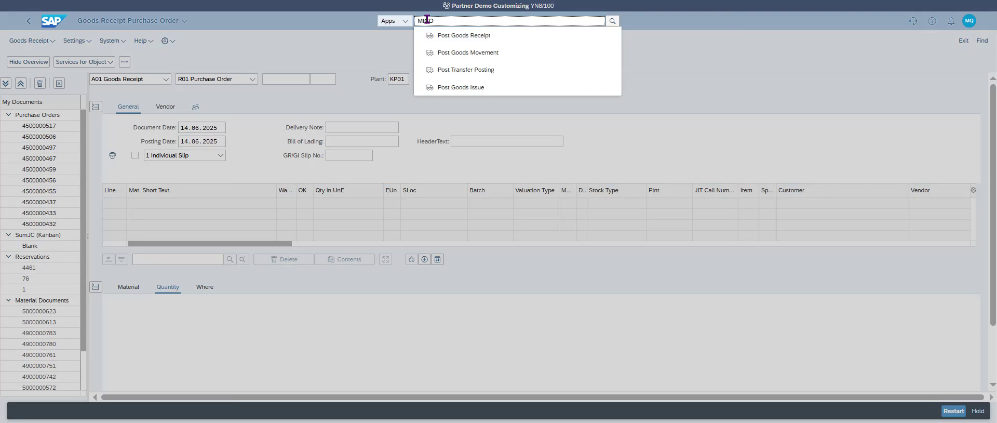
click(518, 57)
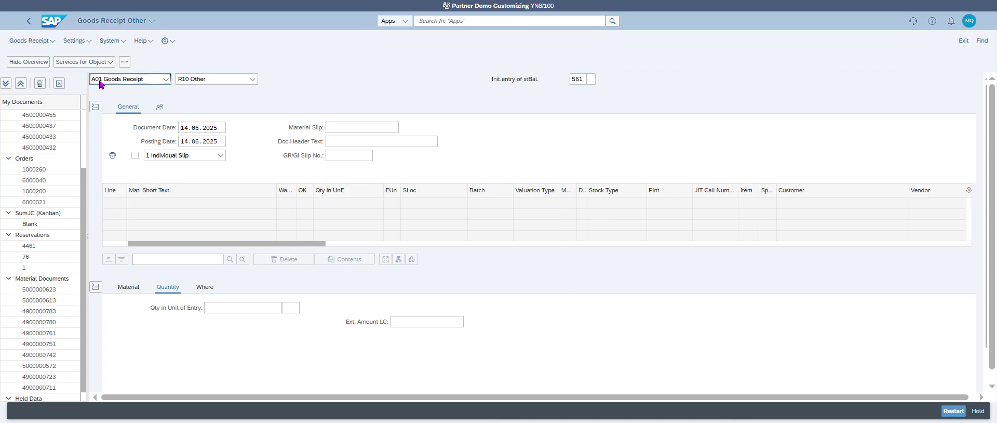
click(209, 79)
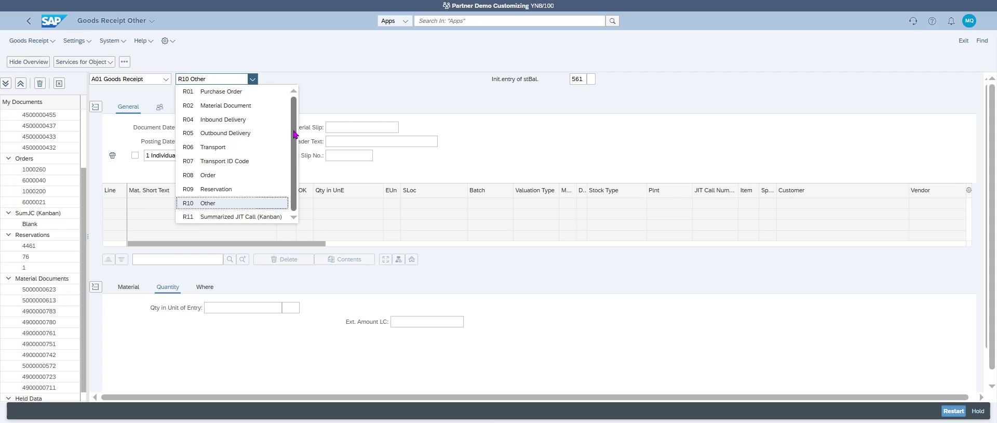
click(412, 76)
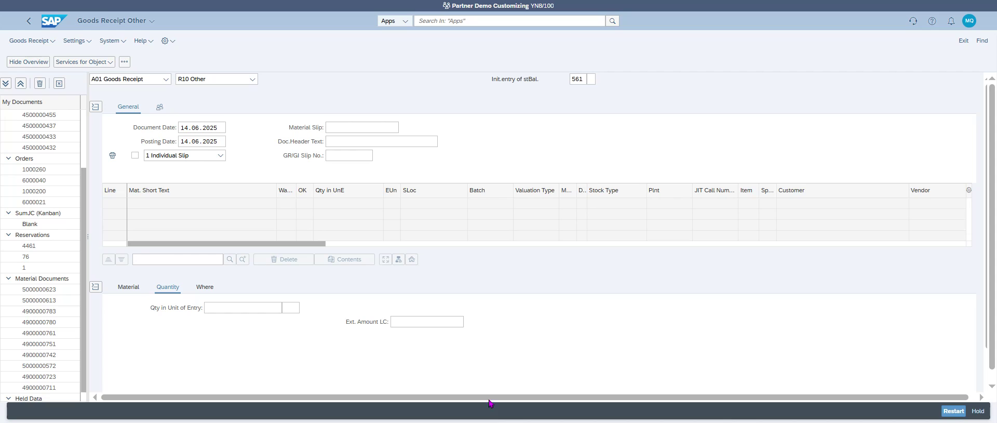
Step: Collapse the item details and enter materials RM13 and RM14 in the first two item lines
click(96, 286)
click(174, 203)
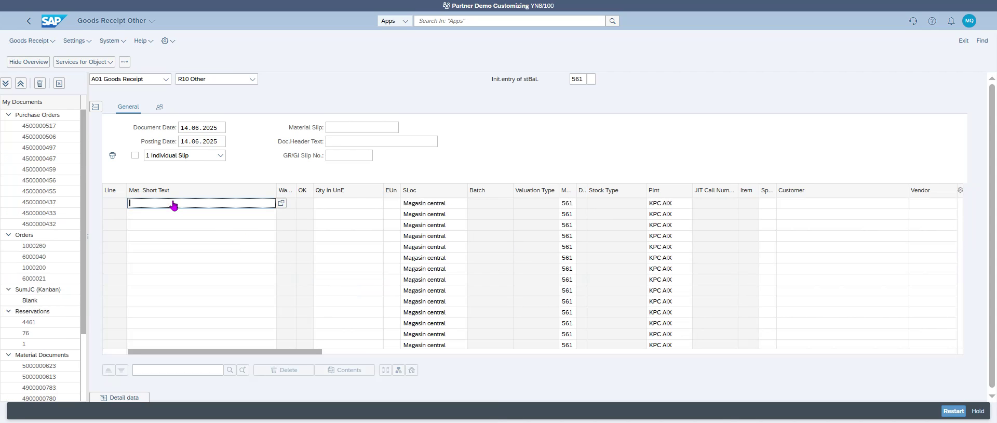
text(RM133)
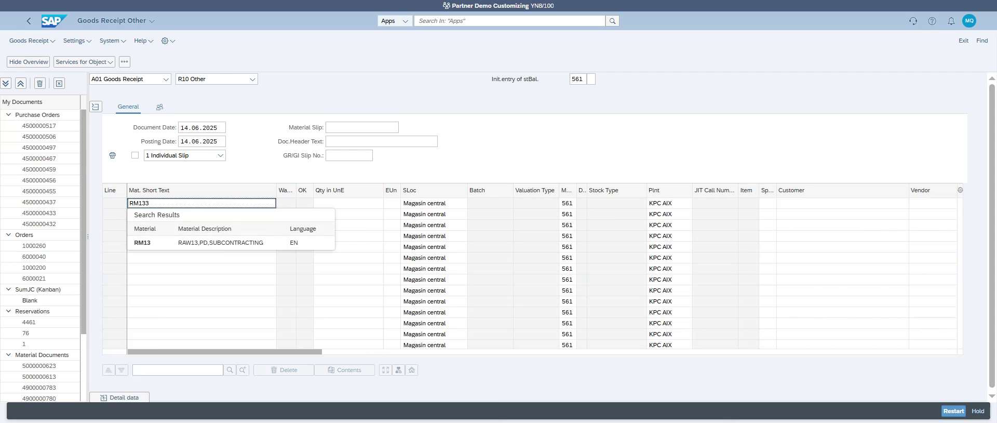
click(220, 244)
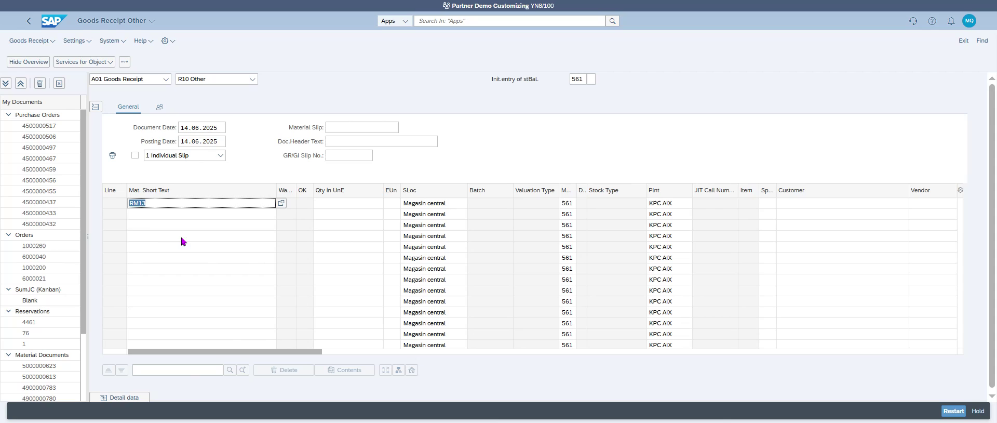
click(149, 218)
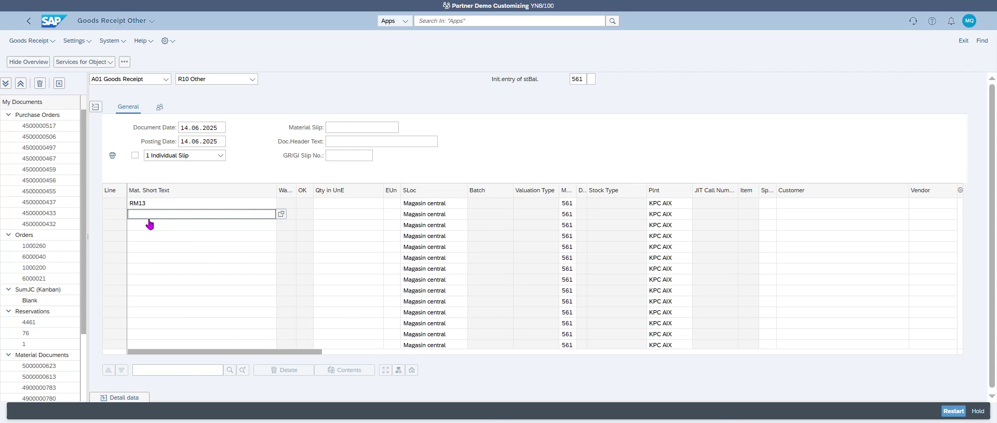
text(RM14)
Step: Set the quantity of the RM13 and RM14 lines to 10 each and confirm the item entries
click(354, 205)
text(10)
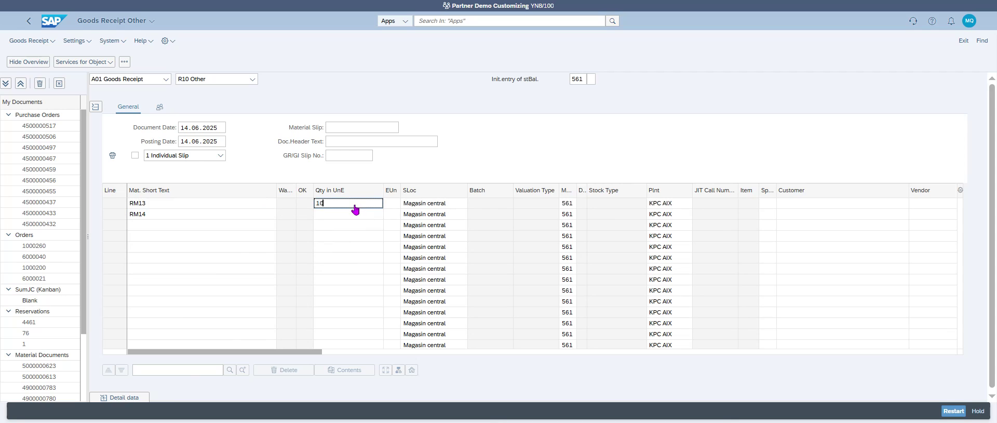
click(333, 215)
text(10)
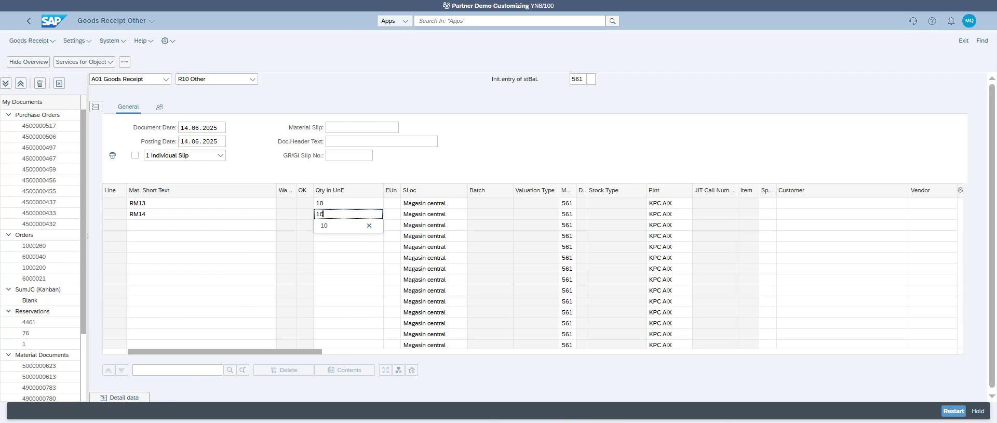
key(Return)
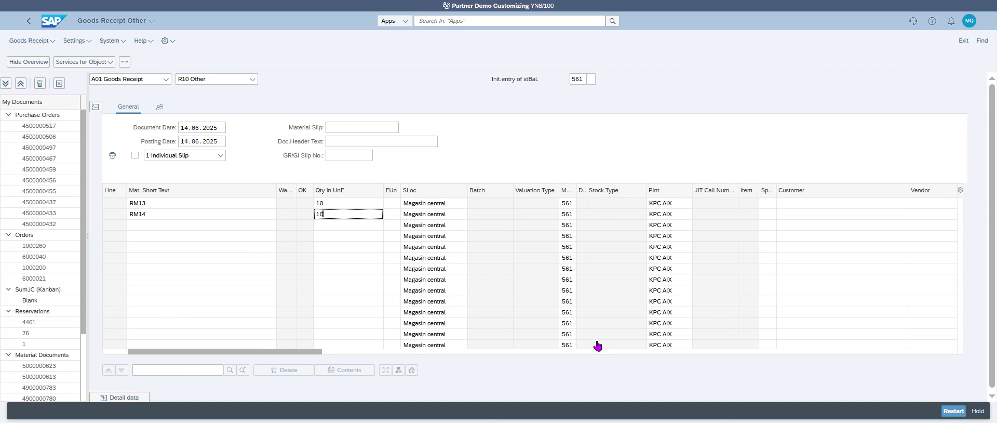
key(Return)
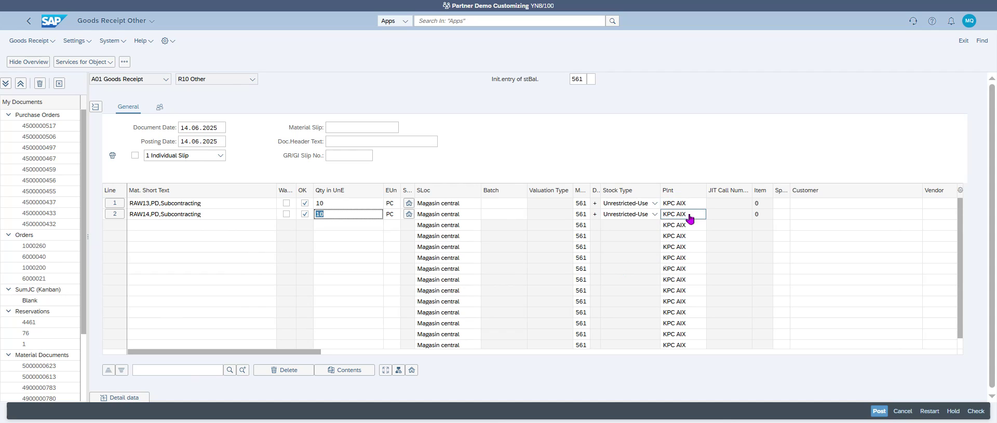
Step: Set the storage location of the first two item lines to 9999 (Sous traitance)
click(476, 203)
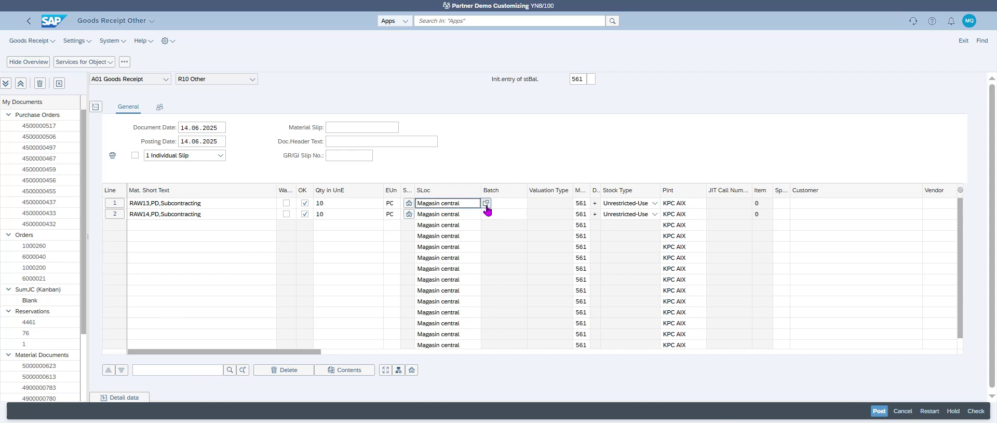
click(486, 203)
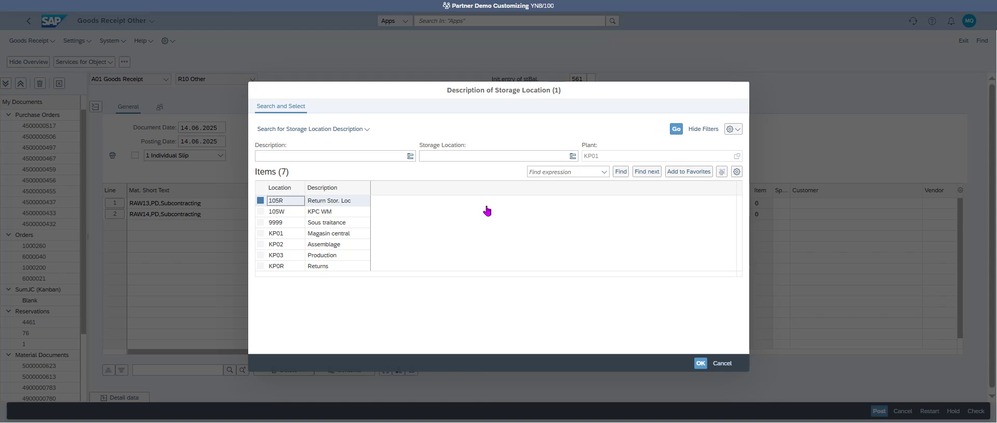
click(336, 223)
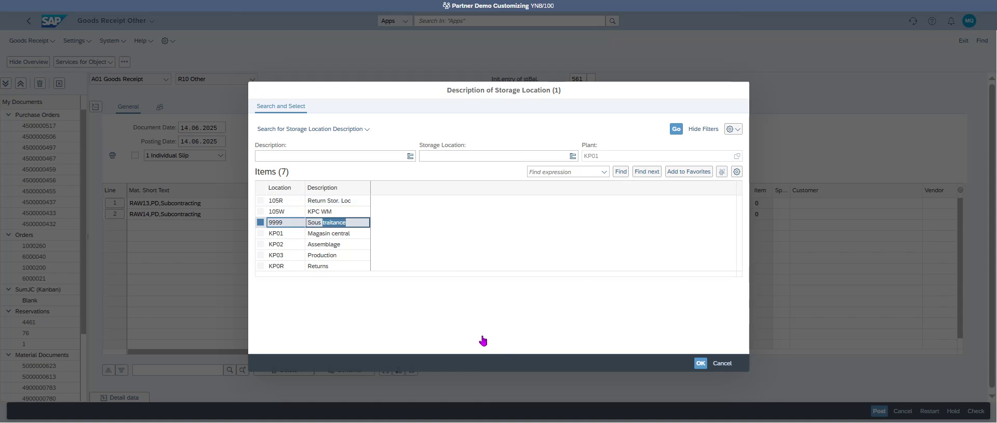
click(701, 363)
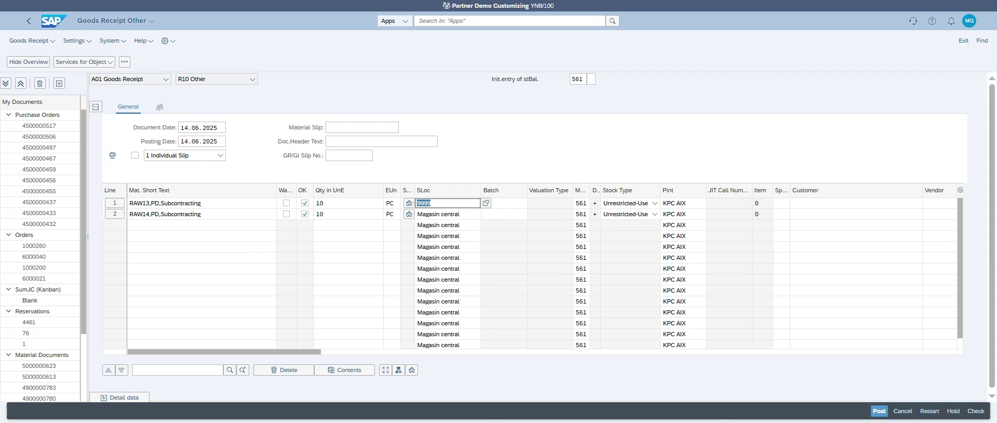
click(459, 216)
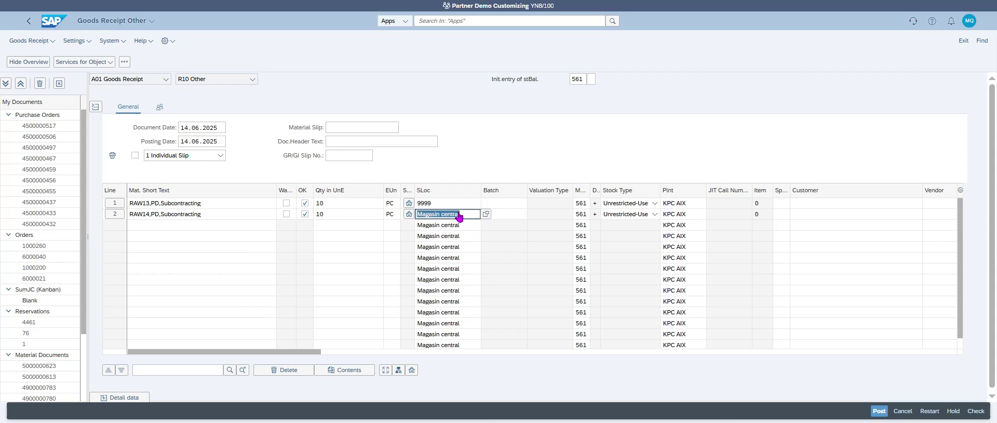
text(9999)
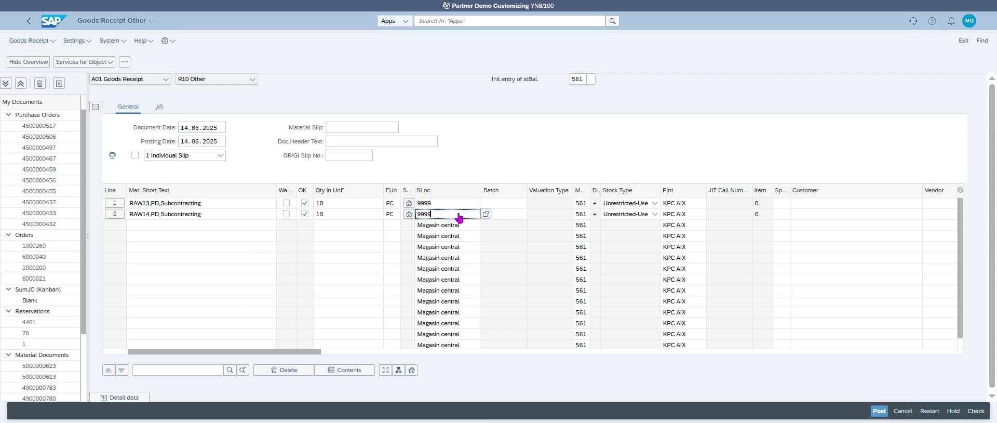
key(Return)
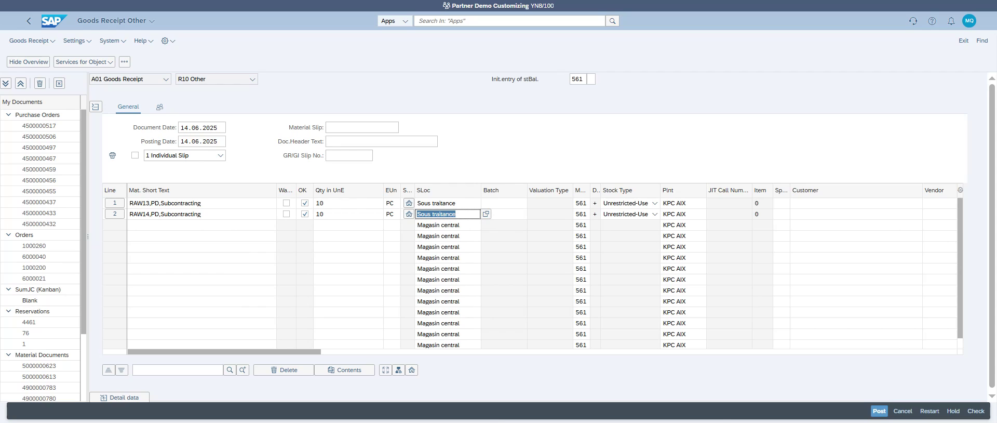
Step: Expand the item details and examine the data of the first two item lines
click(136, 397)
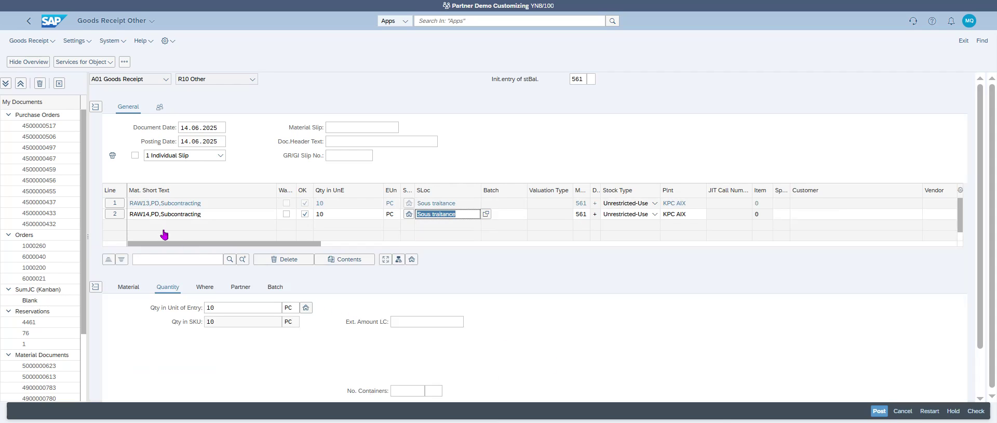
click(117, 204)
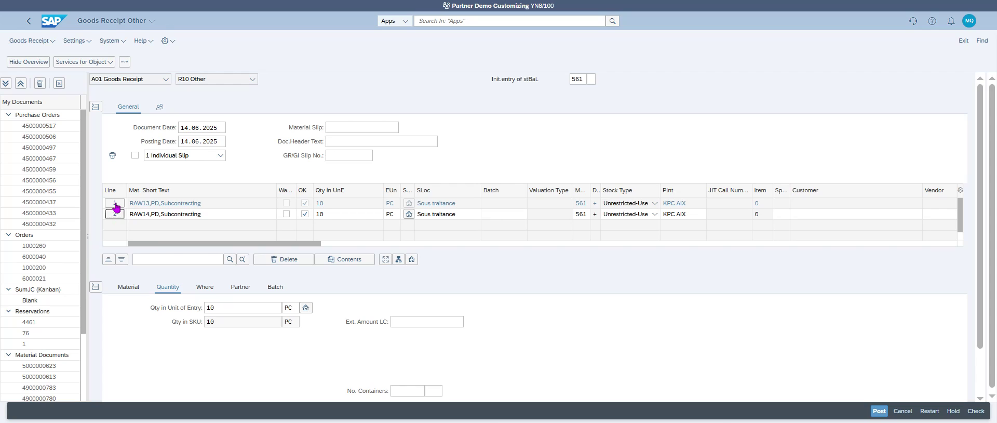
click(116, 211)
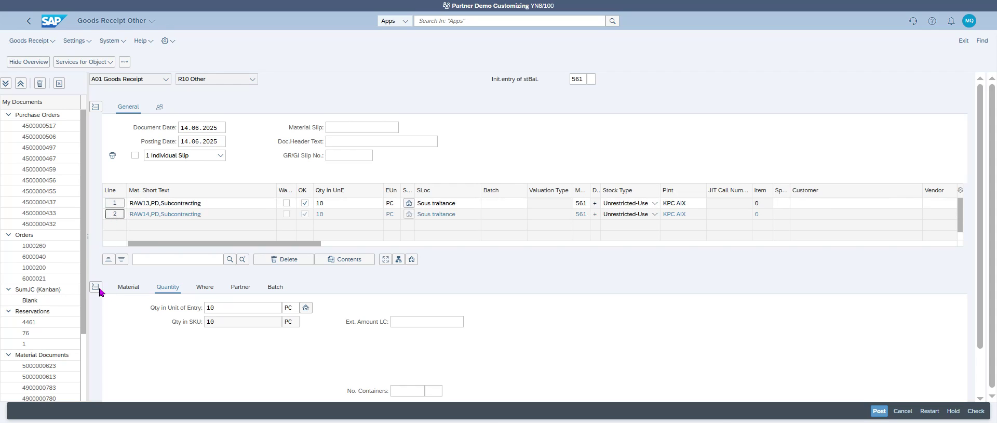
Step: Add material SG23 in the third item line with a quantity of 10
click(167, 233)
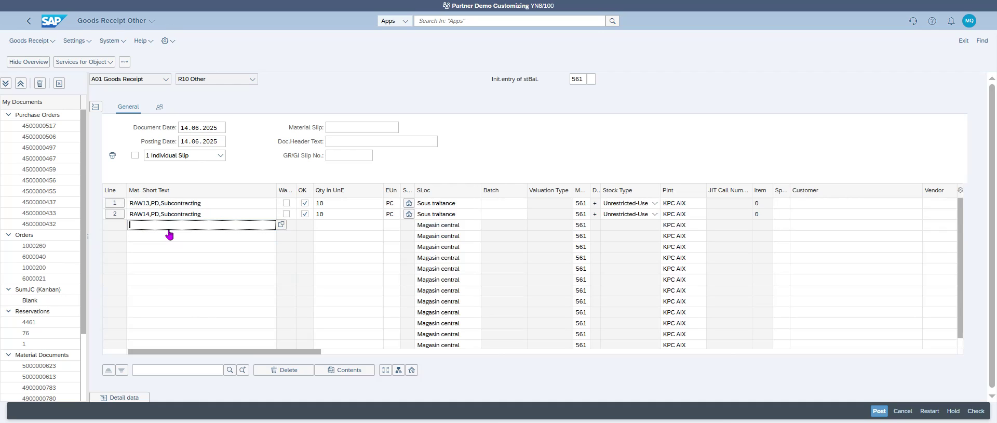
text(SG23)
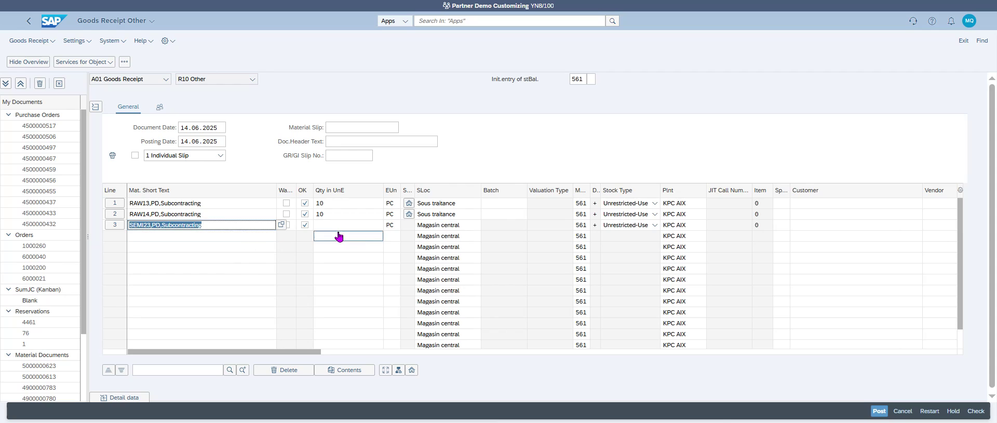
click(337, 229)
text(10)
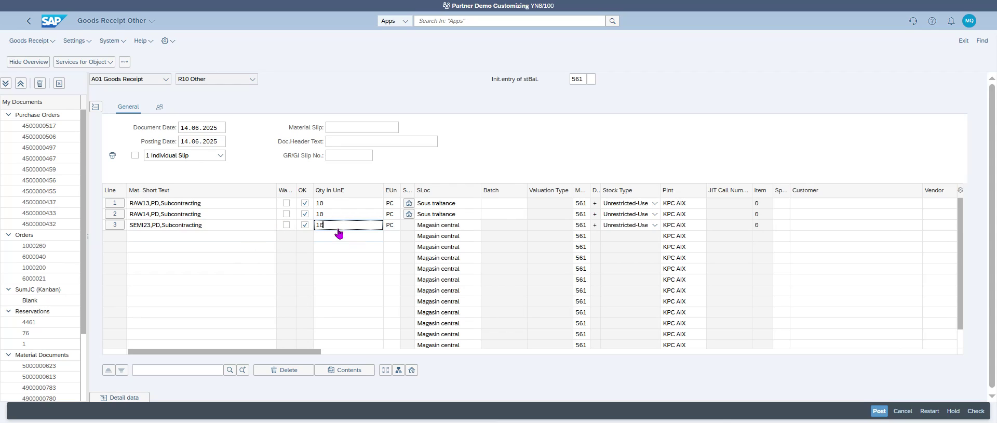
Step: Display the details of the third item line and run a check on the goods receipt document
click(115, 227)
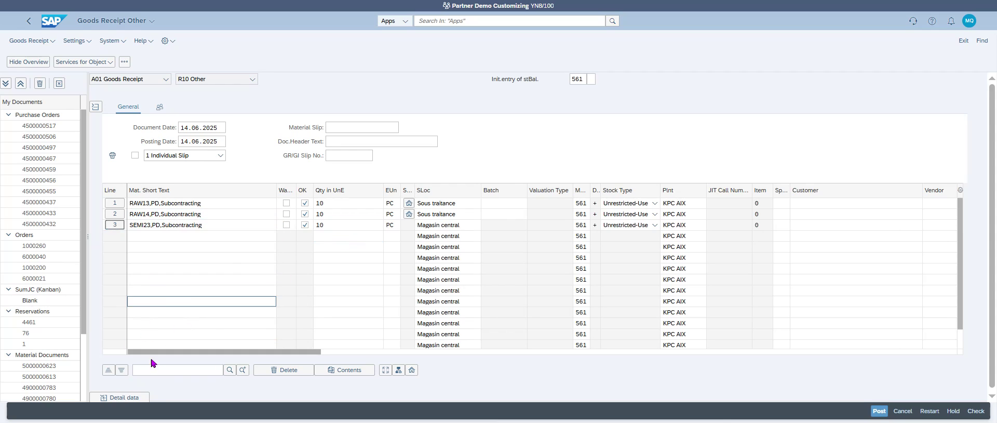
click(145, 395)
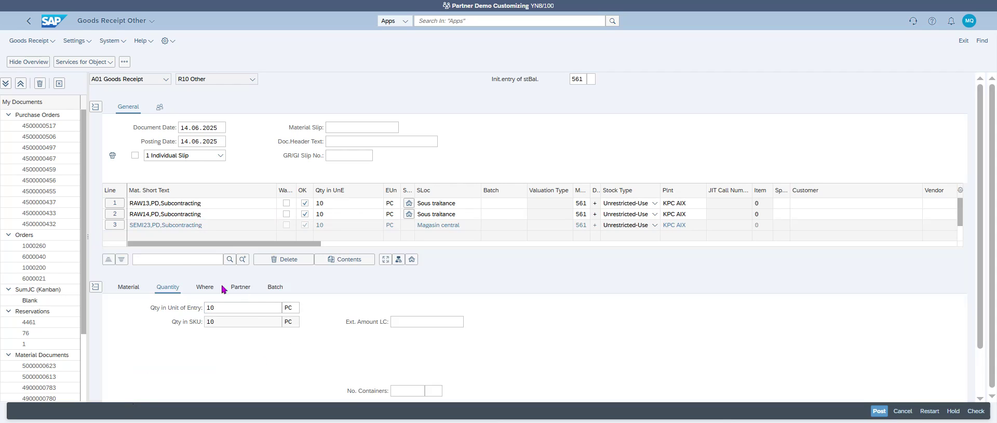
click(115, 224)
click(976, 410)
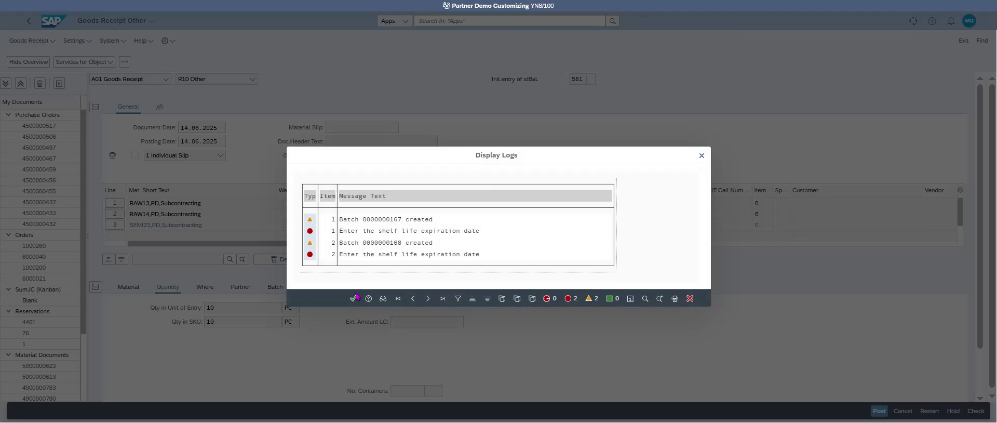
Step: Close the check log, leave the goods receipt and open the Manage Product Master Data app
click(353, 299)
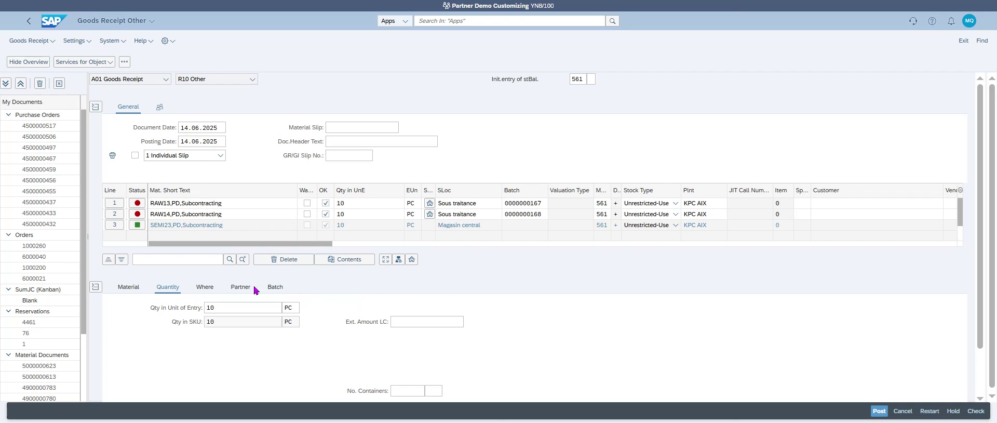
click(114, 203)
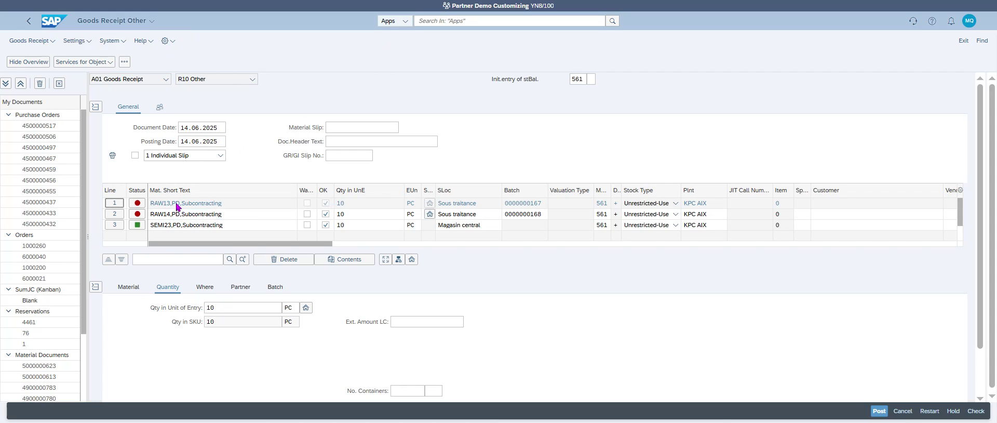
click(52, 32)
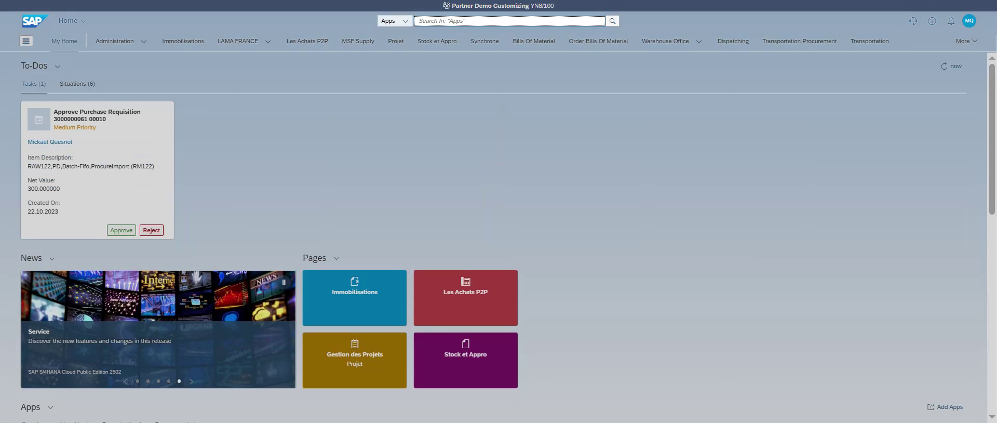
text(manage proc)
text(uct)
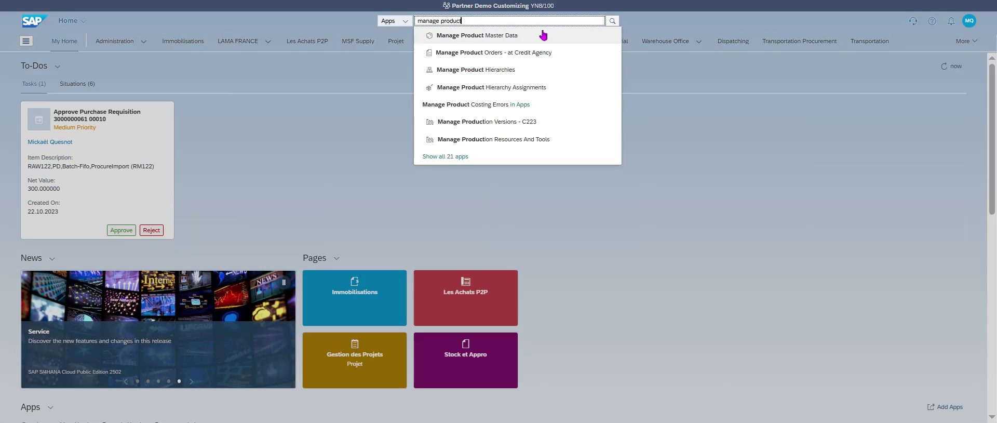
click(519, 36)
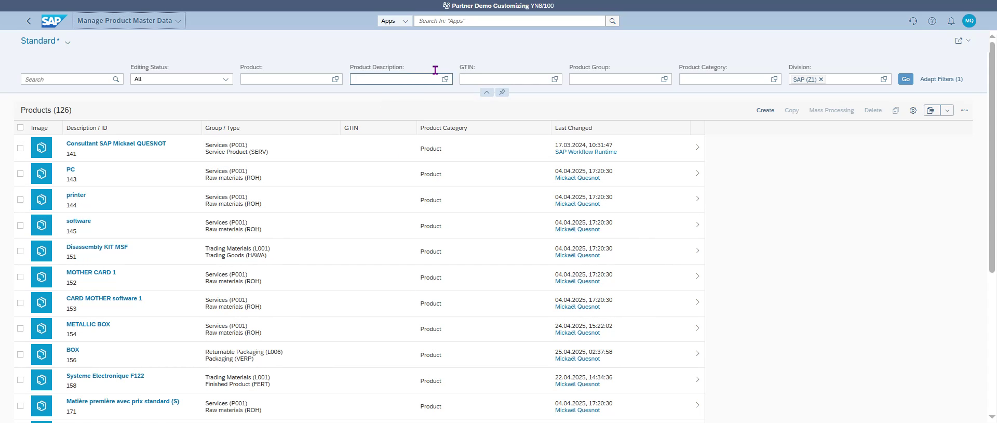
click(262, 79)
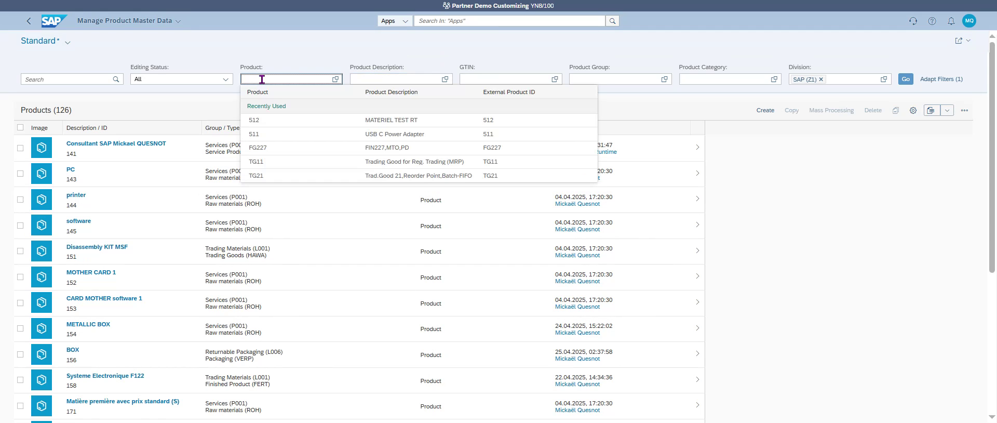
text(RM33)
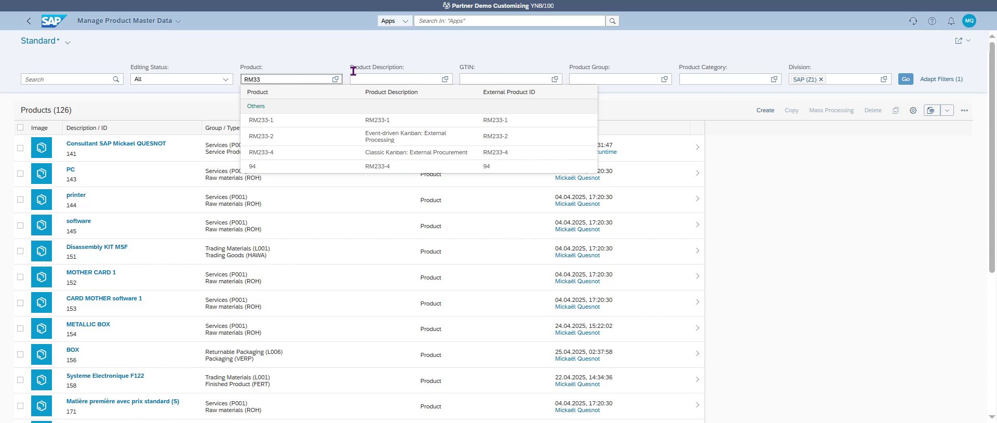
key(BackSpace)
key(BackSpace)
key(BackSpace)
key(BackSpace)
Step: Filter the product list by product RM13 and remove the SAP (Z1) division filter
text(Rm13)
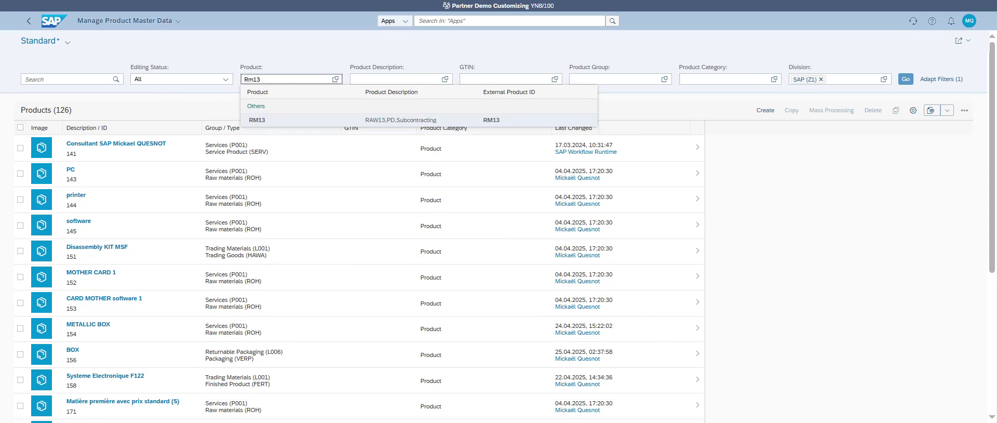
click(290, 120)
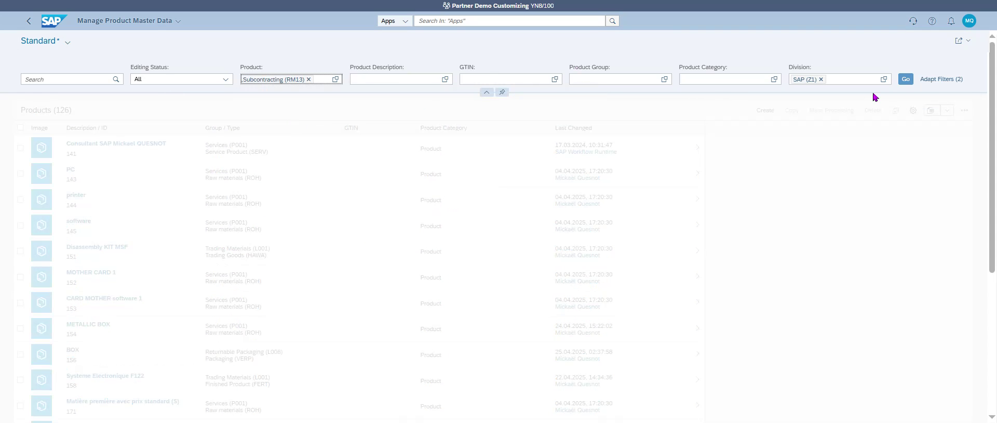
click(821, 79)
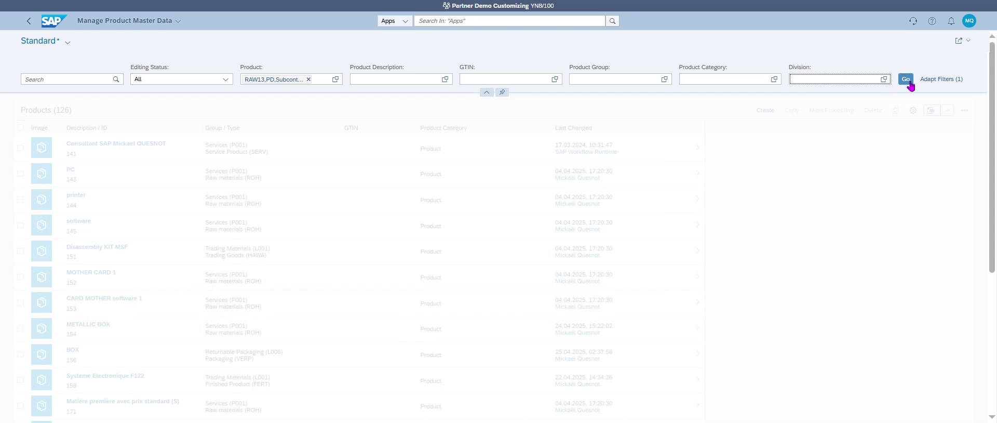
click(906, 80)
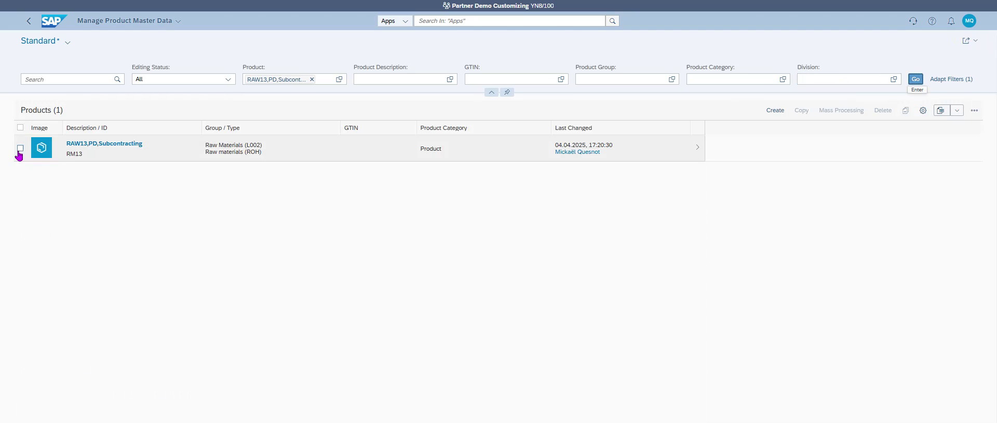
Step: Start copying product RM13, including its plant and distribution chain data
click(20, 148)
click(802, 111)
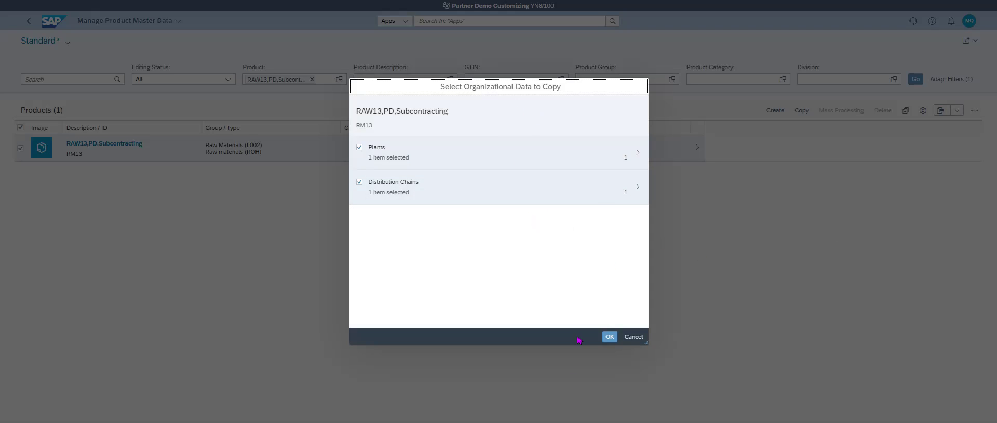
click(608, 336)
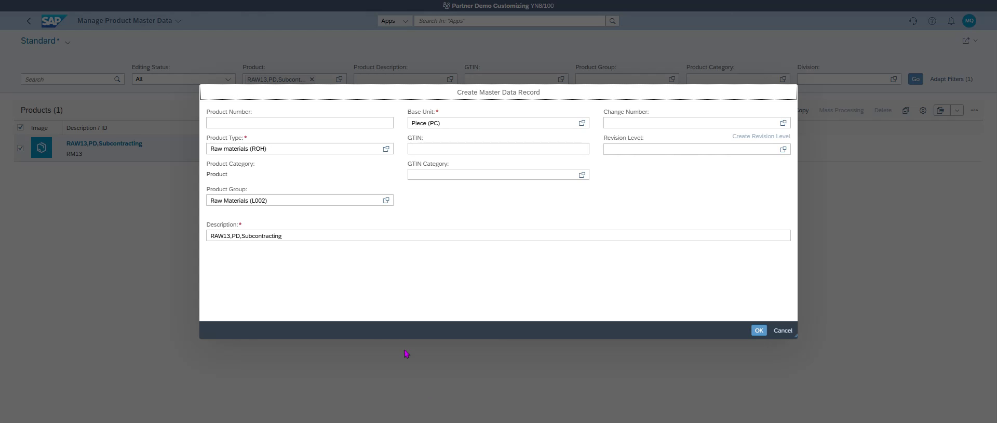
Step: Enter the description RAW33,PD,Subcontracting (SN) for the copied product and confirm the new master data record
click(283, 236)
key(ctrl+a)
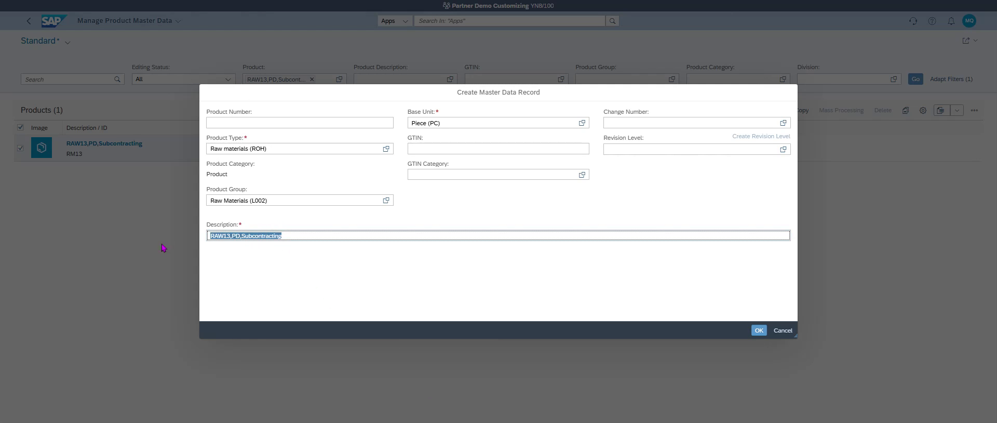
key(ctrl+v)
text((SN)
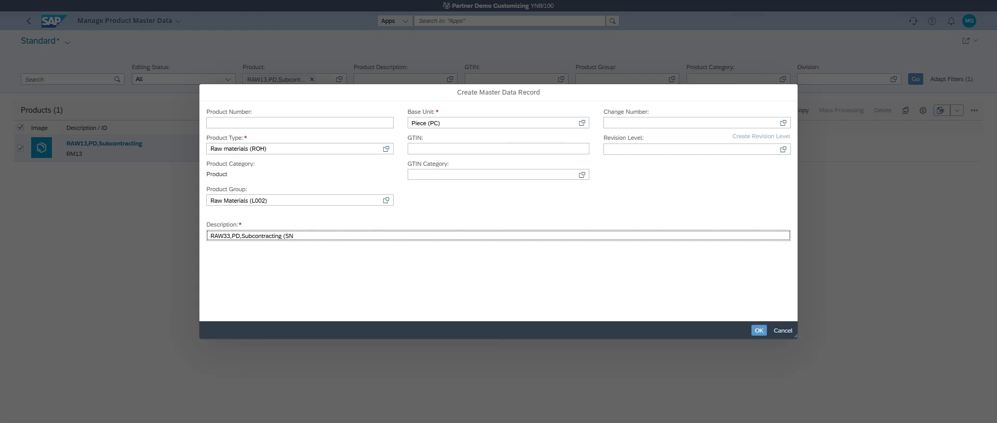
click(758, 330)
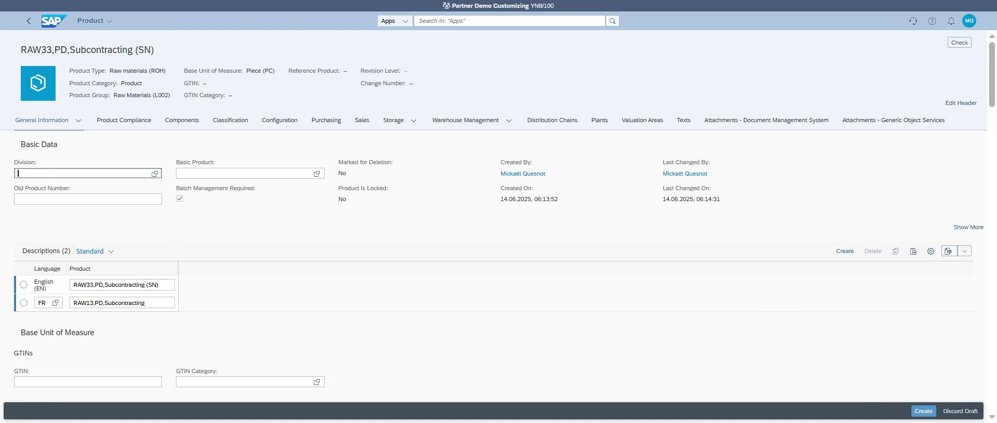
Step: Replace the French product description with RAW33,PD,Subcontracting (SN)
triple_click(149, 284)
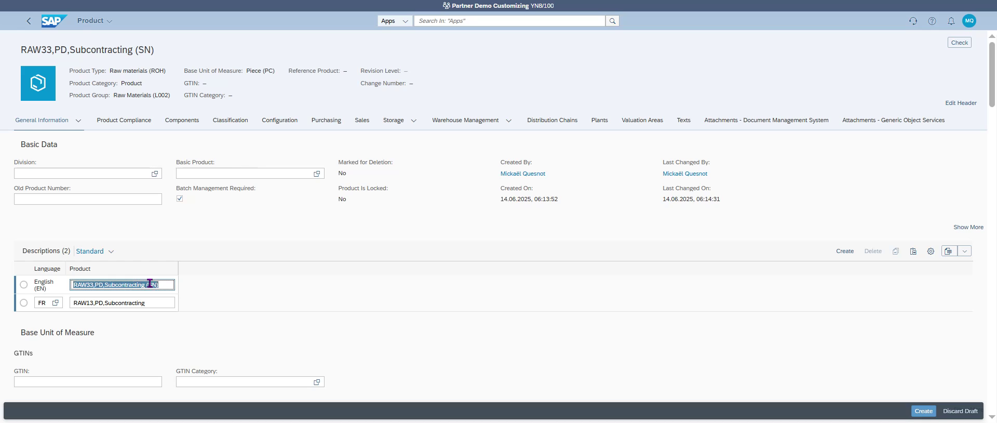
triple_click(138, 302)
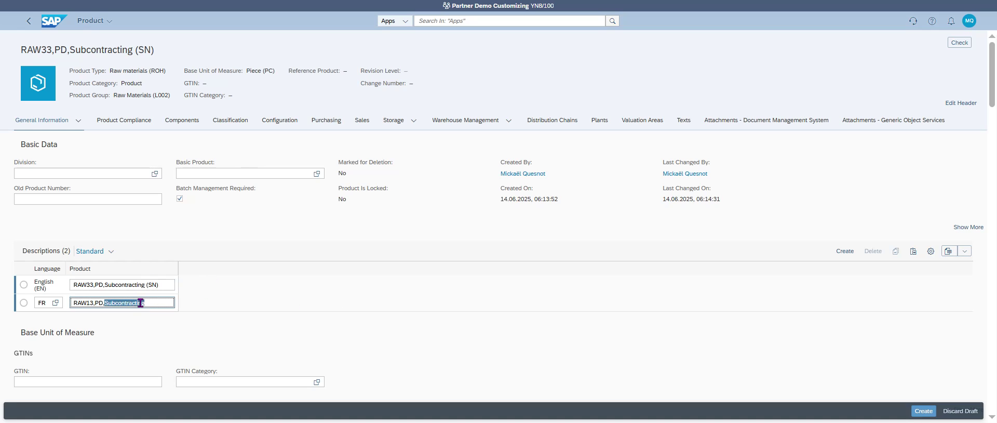
key(ctrl+v)
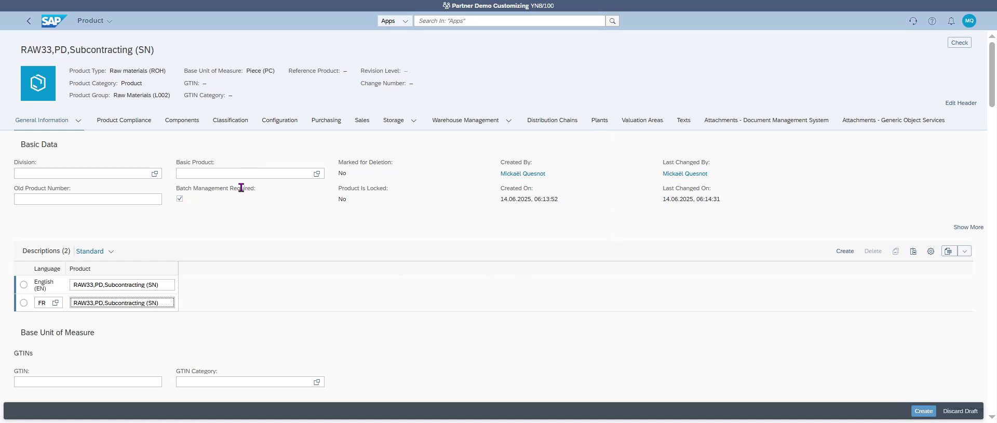
Step: Assign serial number profile SN KPC DEMO (Z001) in the general data of plant KP01 and apply the change
click(597, 123)
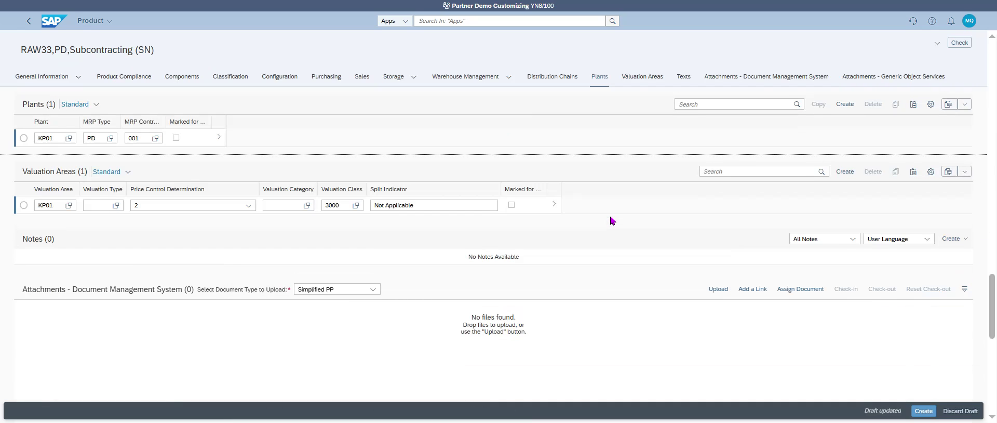
click(219, 138)
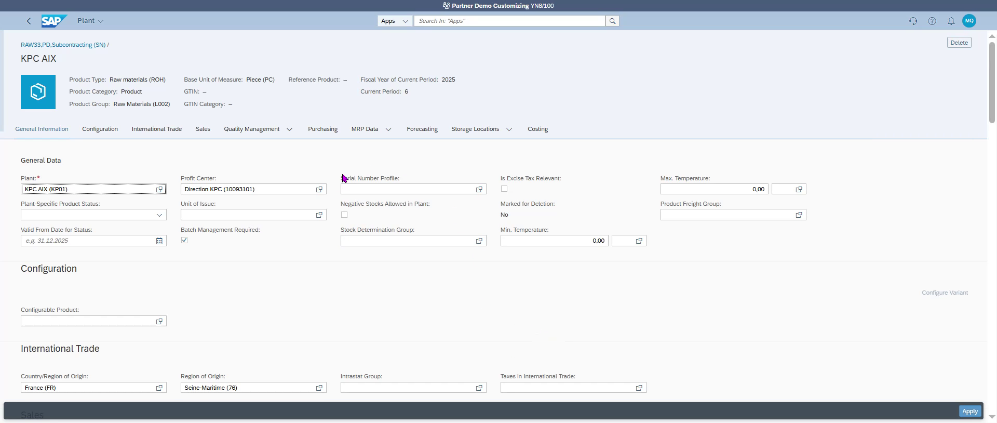
drag(343, 178, 417, 185)
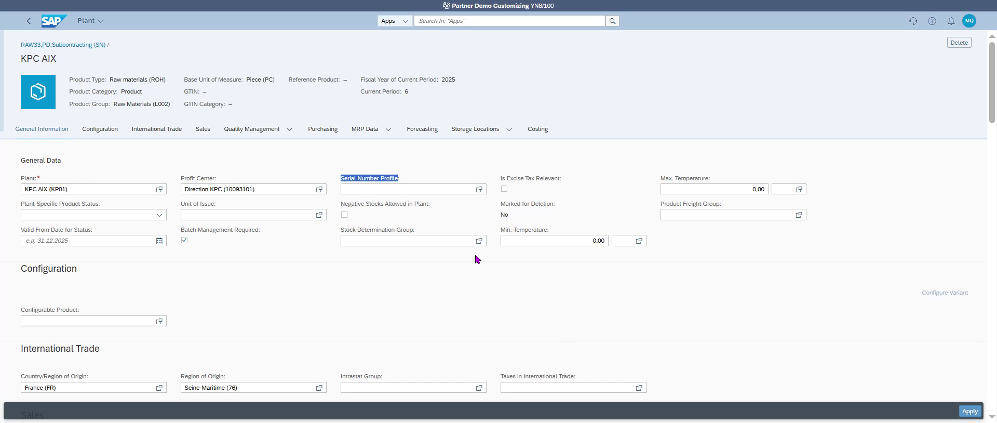
click(476, 193)
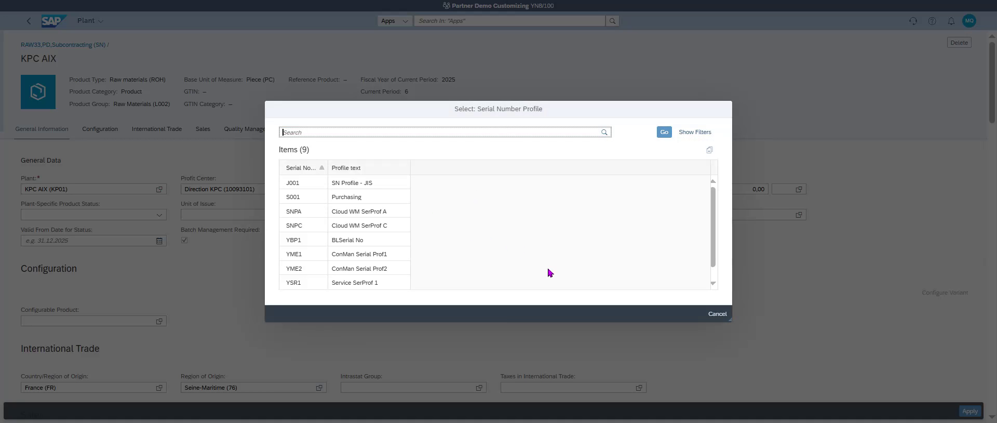
drag(715, 249, 715, 264)
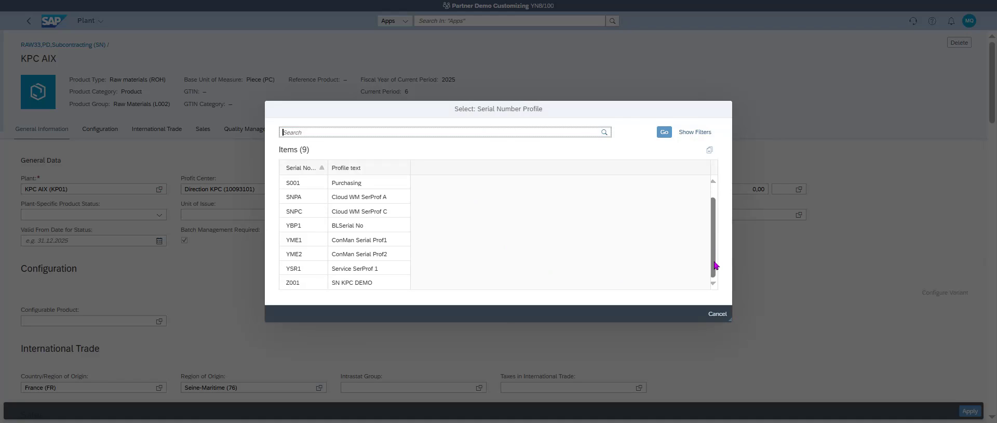
click(353, 283)
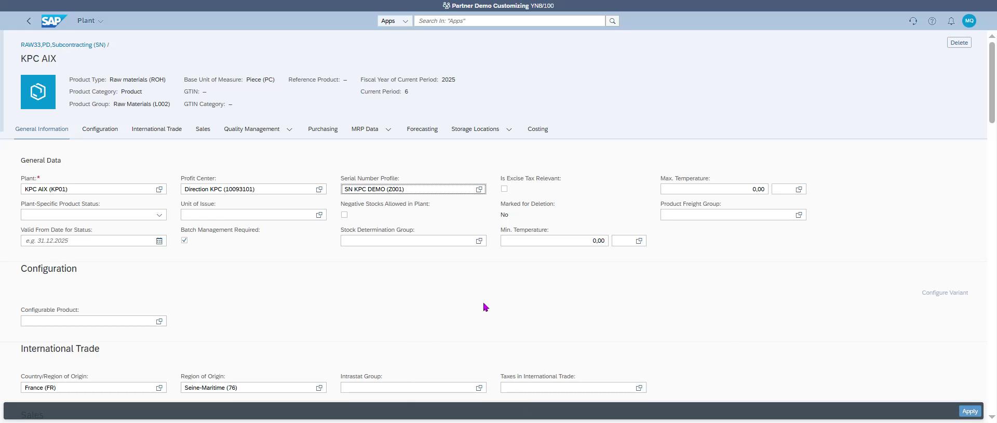
click(964, 412)
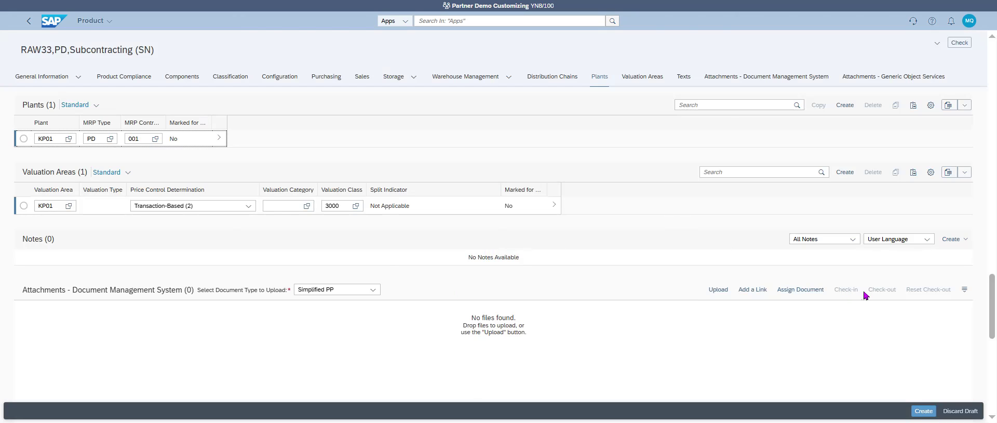
Step: Turn off the batch management requirement in the product's basic data and try to create the product
drag(992, 293, 993, 58)
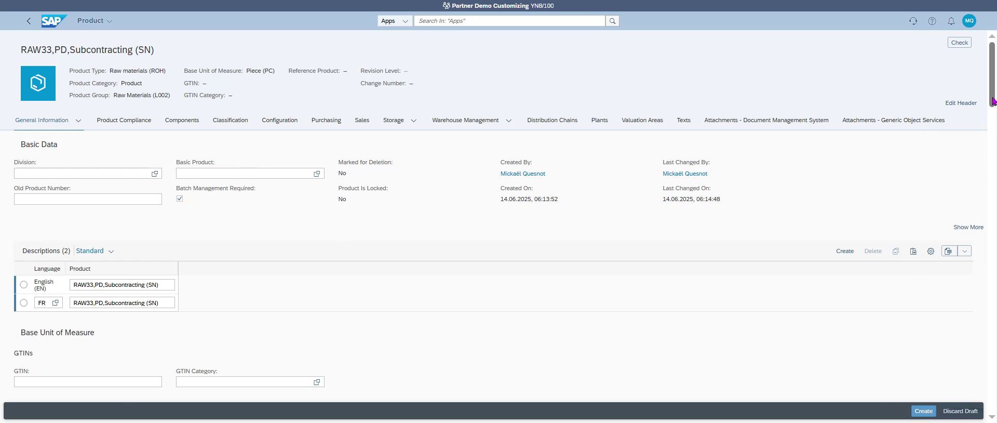
scroll(993, 140, down, 5)
drag(993, 139, 995, 98)
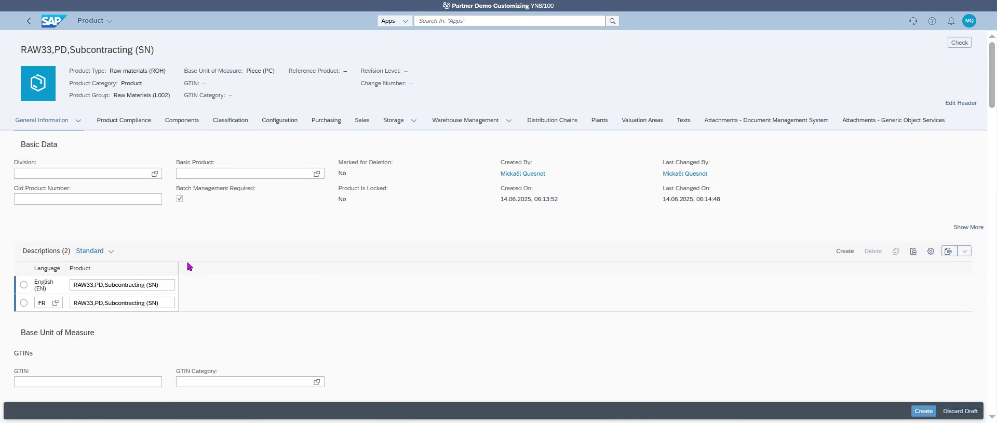
click(179, 199)
click(924, 411)
click(920, 412)
Step: Open and confirm the header data, and create the product despite potential duplicates
click(960, 104)
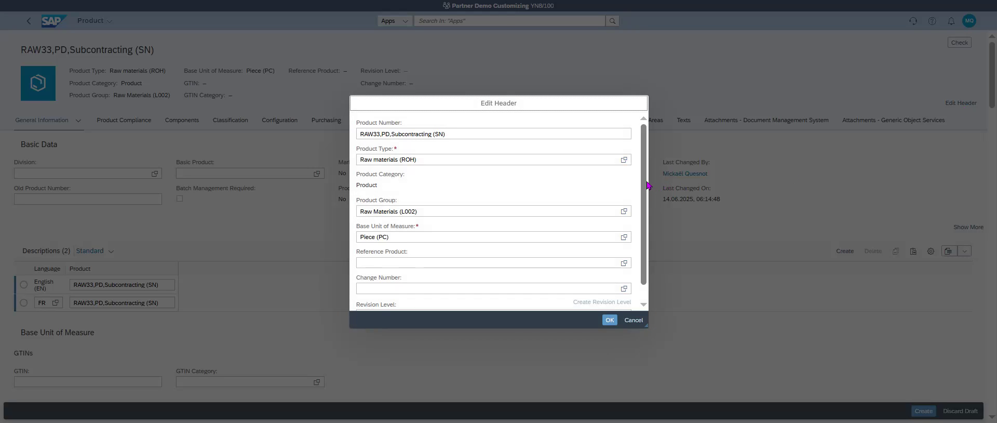
scroll(644, 208, down, 1)
click(609, 320)
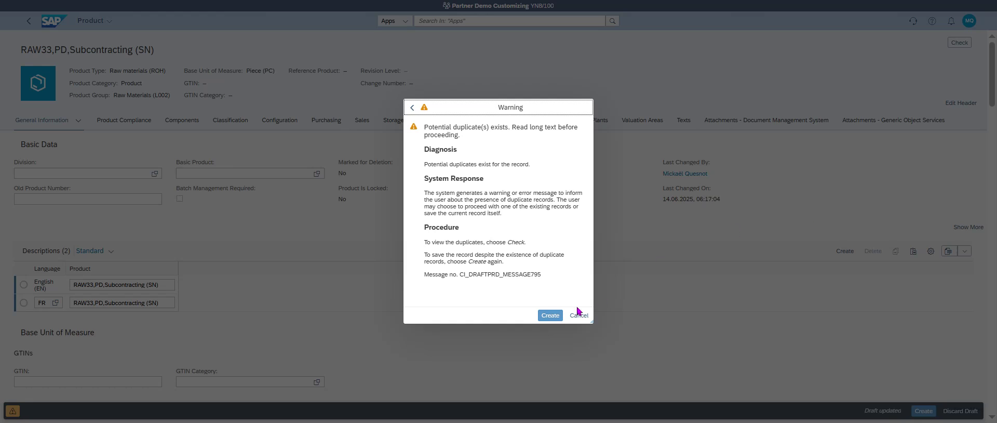
click(550, 315)
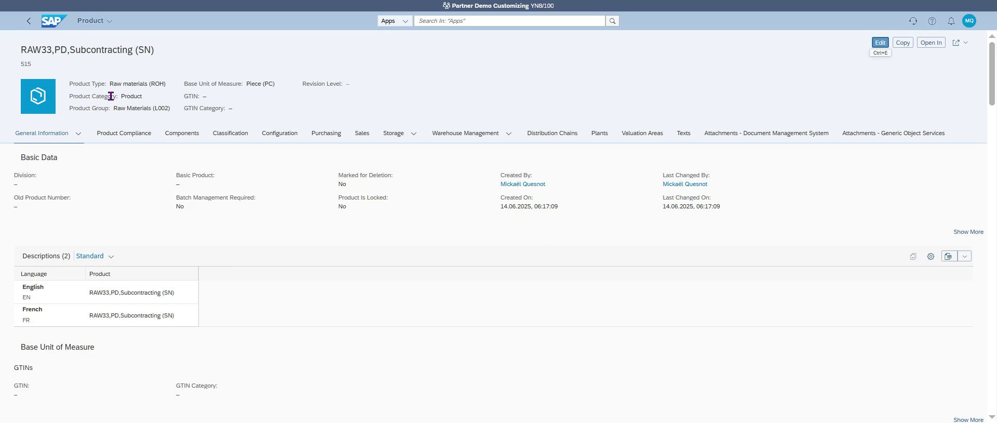
Step: Select the number of the new product and take note of it
double_click(24, 63)
key(alt+Tab)
key(alt+Tab)
Step: Leave the product record, search the apps for MIGO and open Post Goods Movement
click(29, 20)
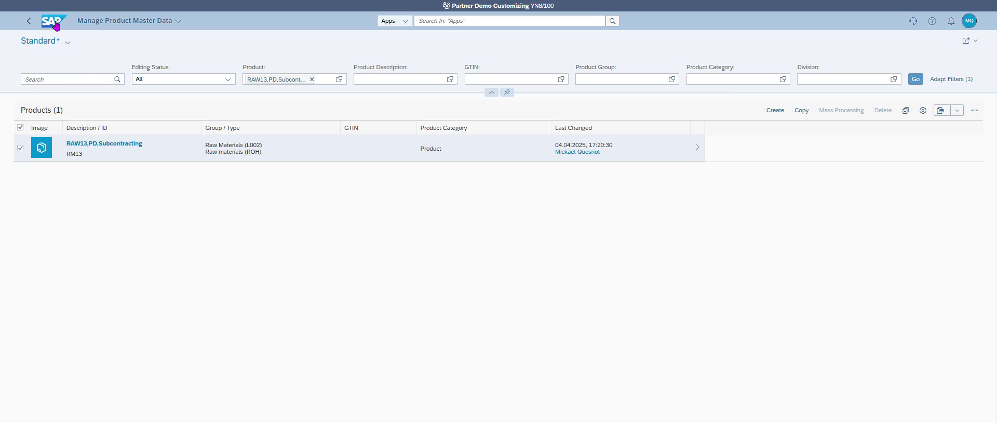
click(428, 19)
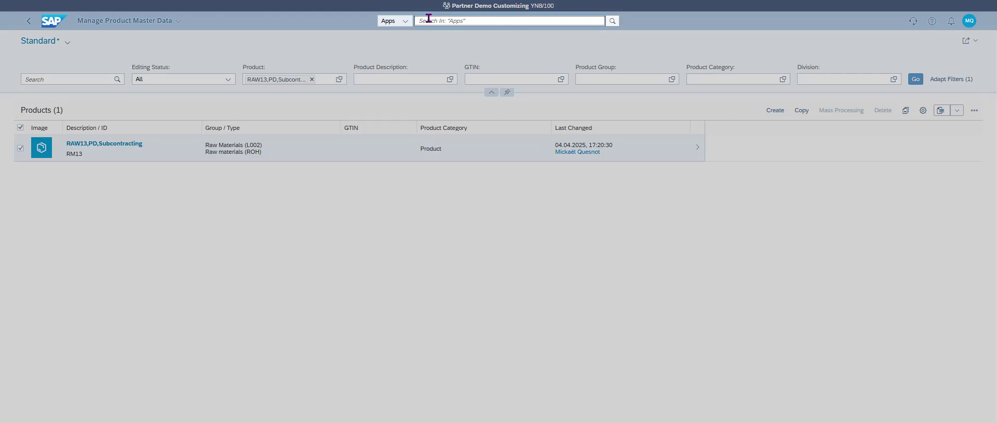
text(MIGO)
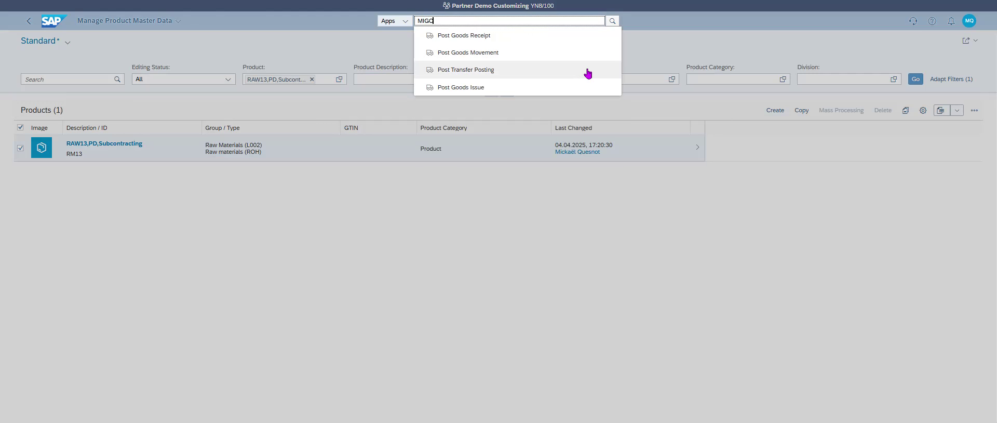
click(494, 54)
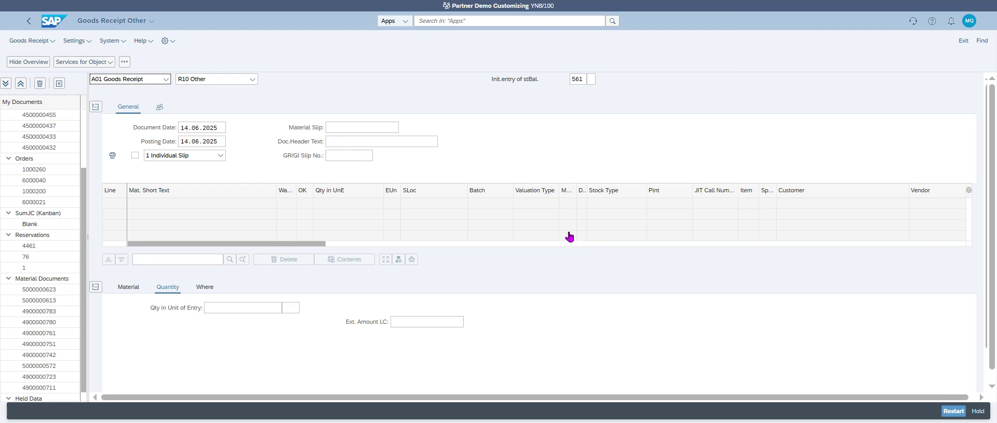
Step: Collapse the item details and try to enter material RM33 in the first line of the goods receipt
click(95, 286)
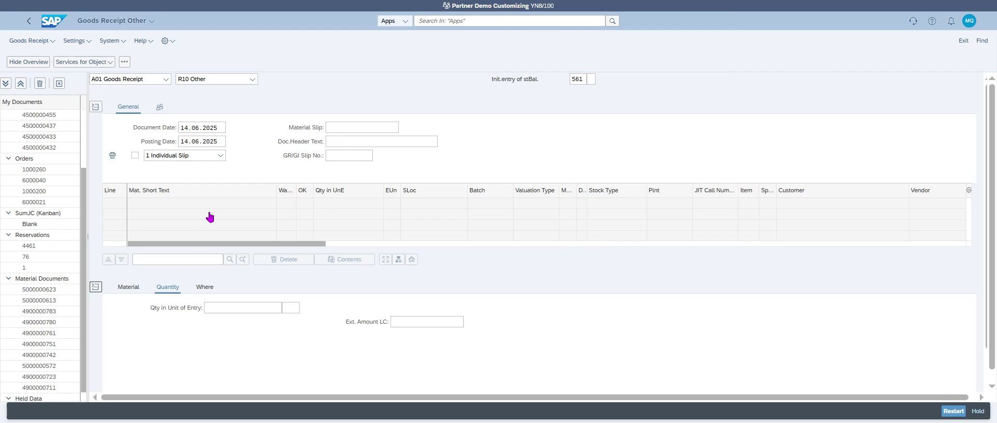
click(168, 206)
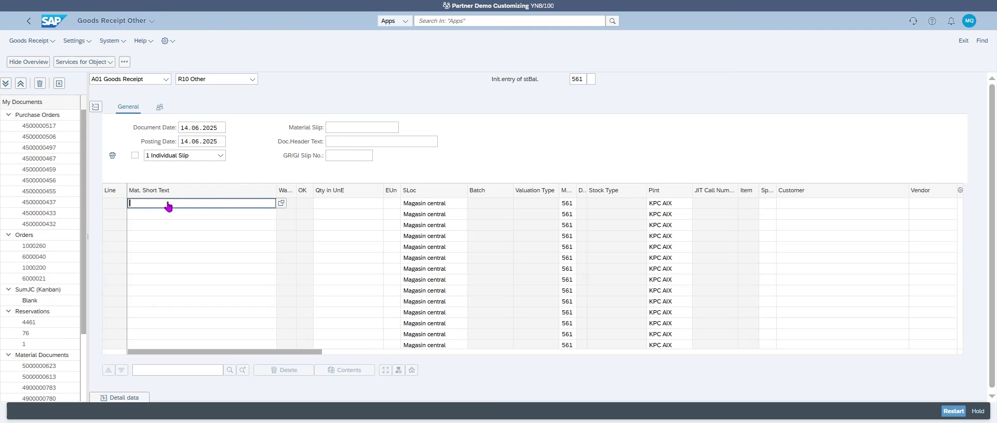
text(RM)
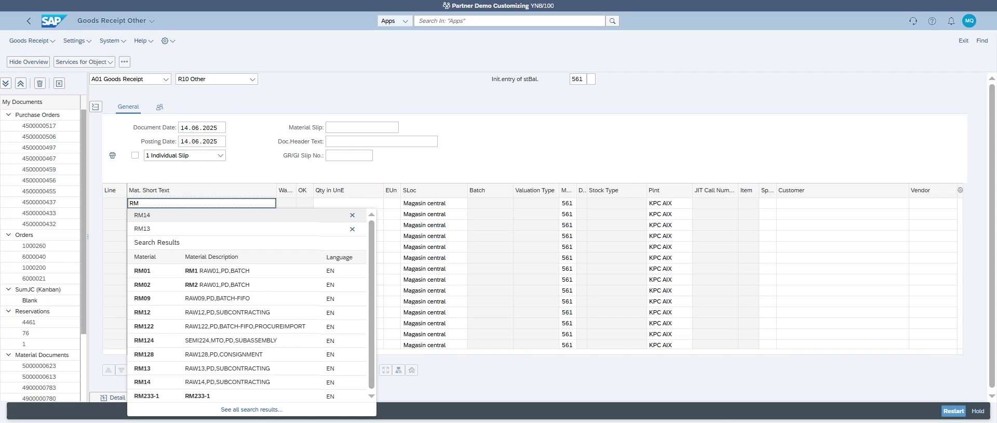
text(33)
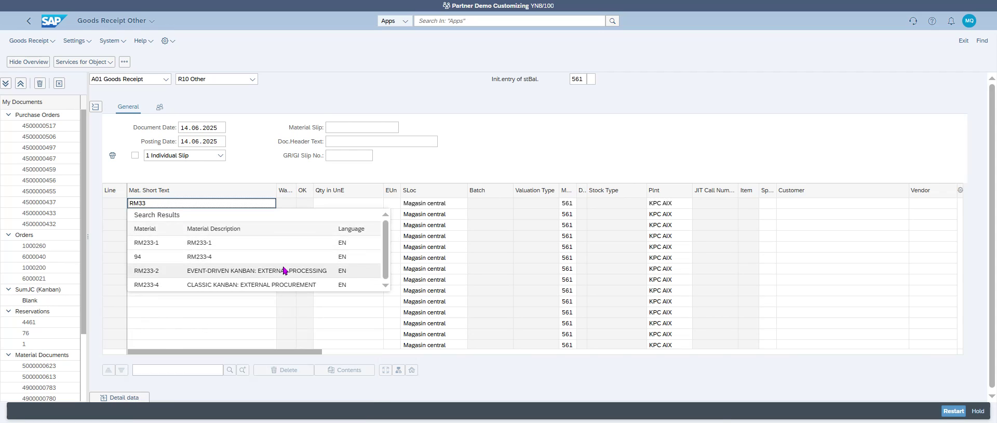
key(Return)
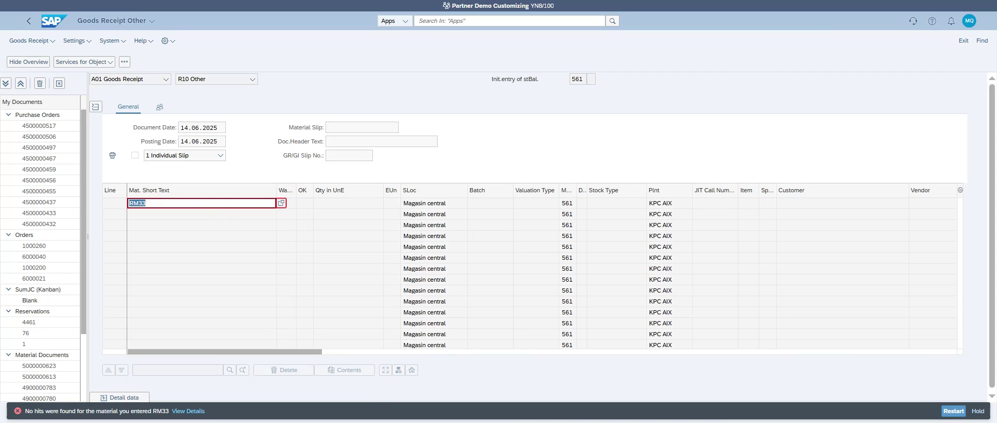
Step: Enter material 515 in the first line of the goods receipt with a quantity of 10
text(515)
click(211, 244)
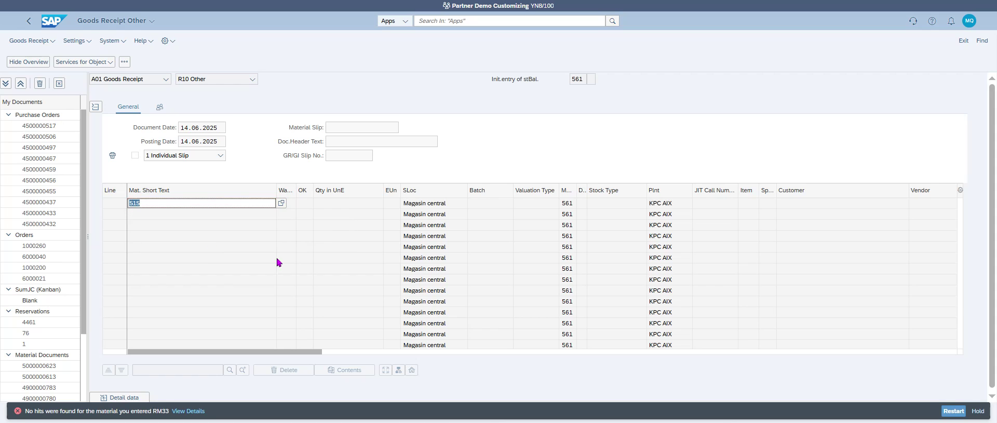
click(326, 268)
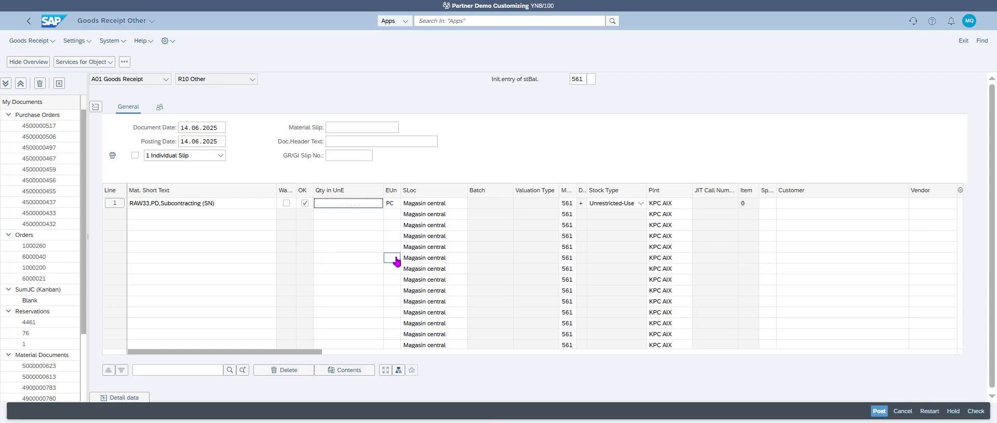
text(10)
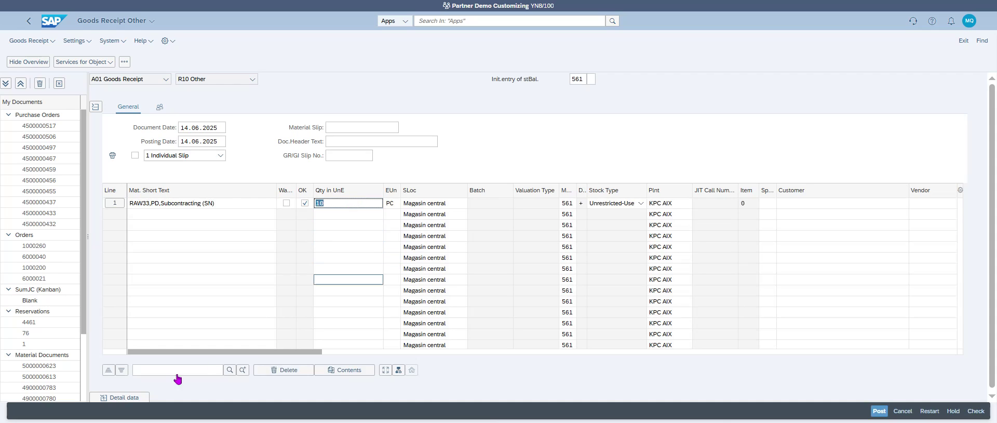
Step: Turn on automatic serial number creation in the item's details and check the goods receipt for errors
click(132, 398)
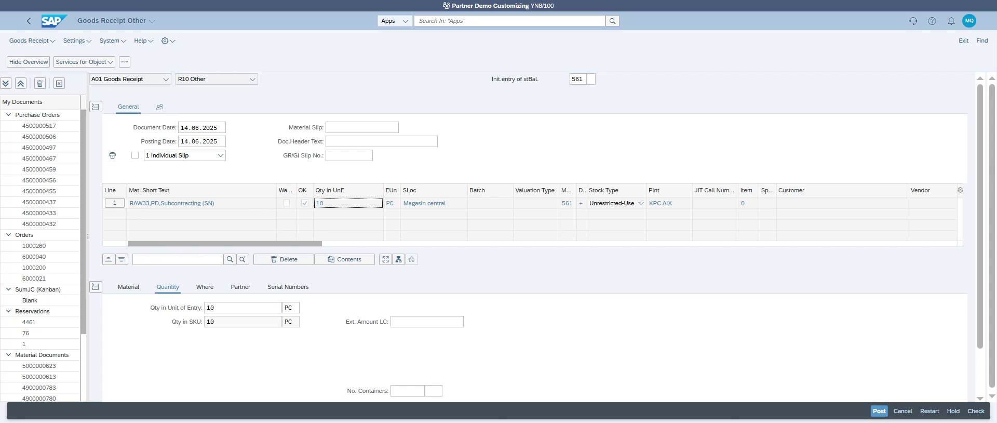
click(289, 289)
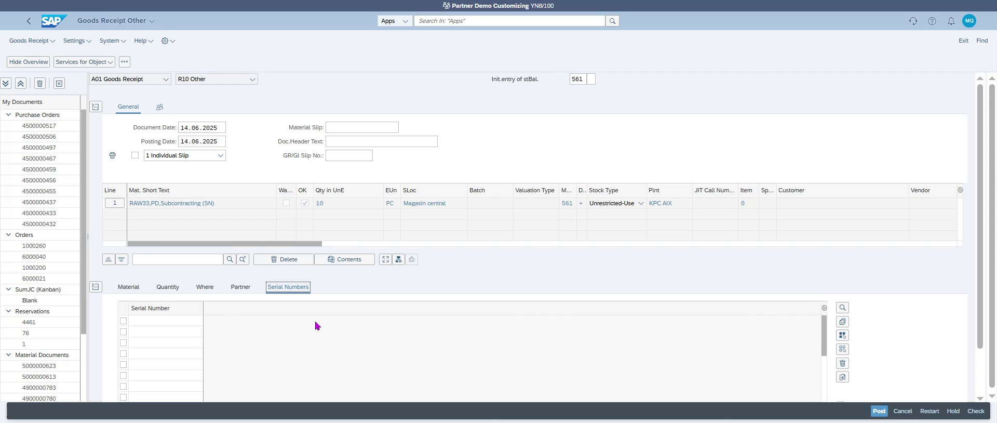
drag(982, 312, 986, 370)
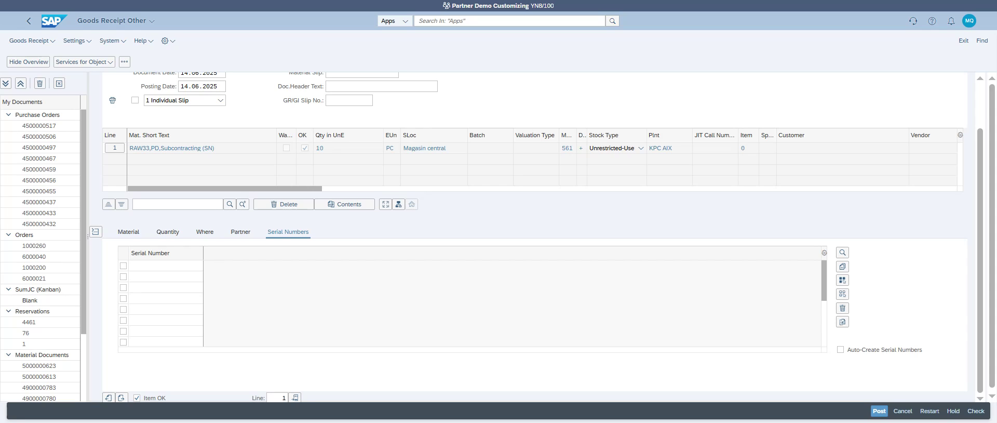
click(841, 350)
key(Tab)
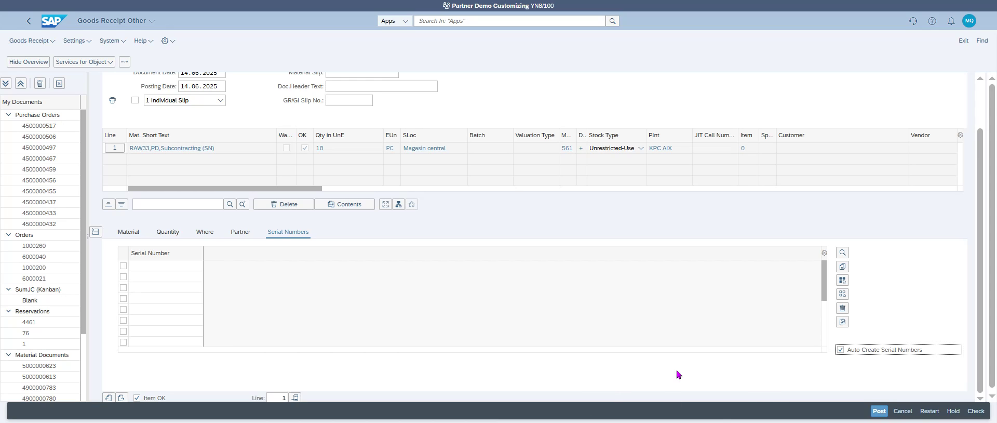
click(968, 413)
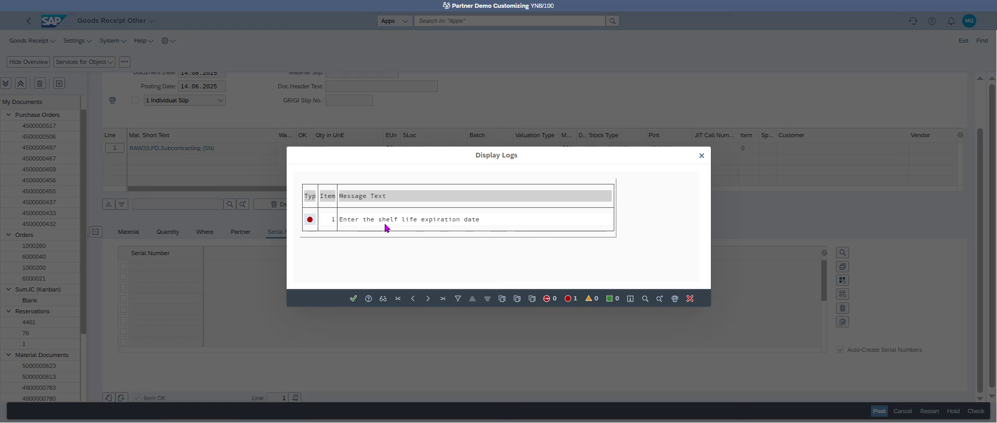
click(353, 298)
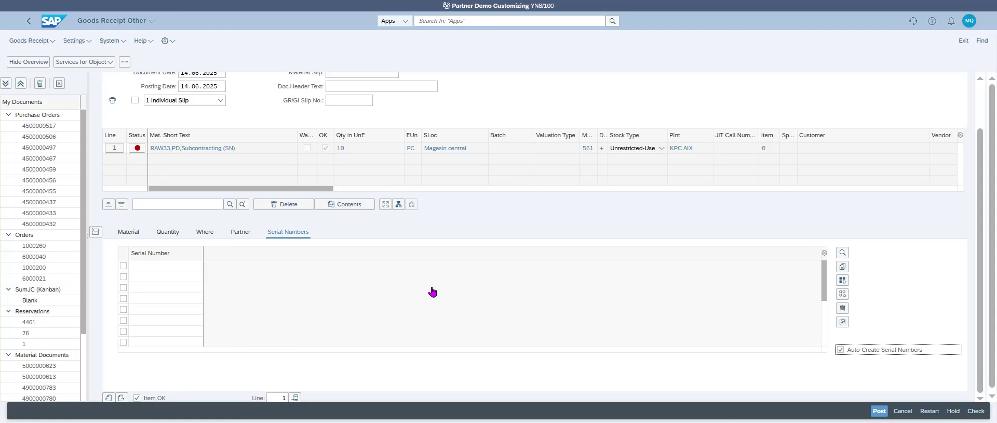
Step: Examine the item's partner, location, quantity, material and serial number details for the shelf life expiration date
click(243, 233)
click(207, 234)
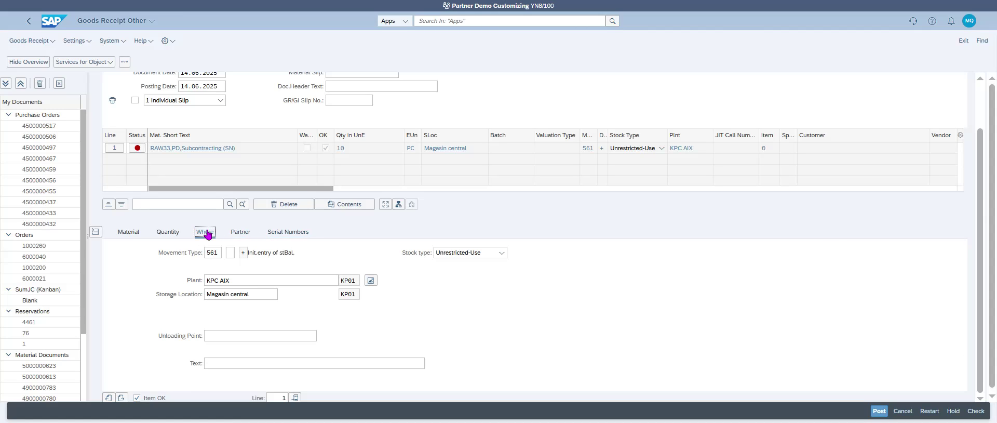
click(168, 232)
click(129, 233)
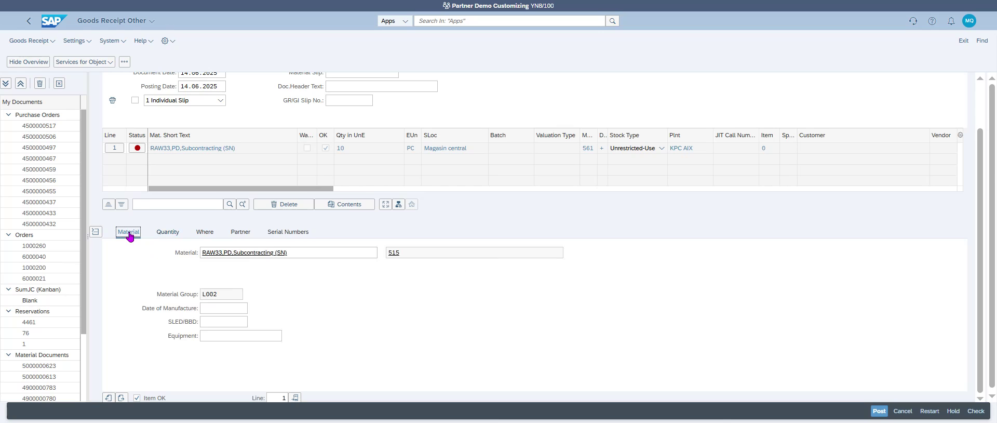
click(165, 233)
click(197, 233)
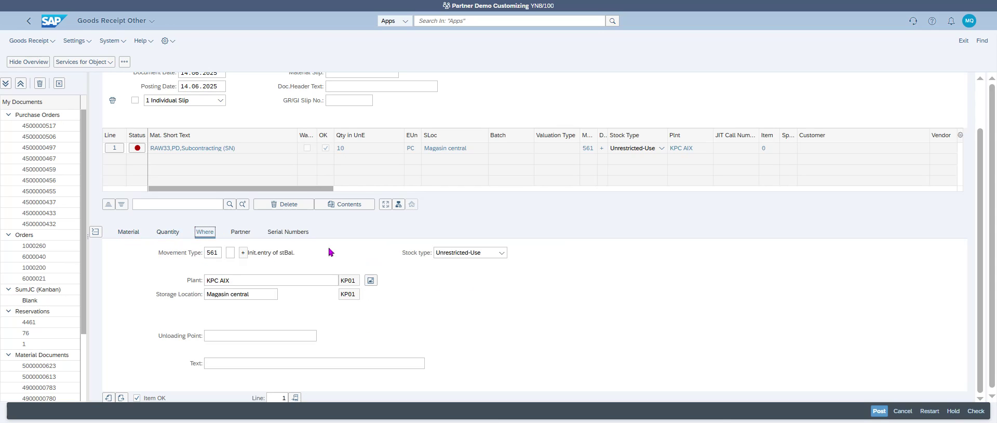
click(245, 234)
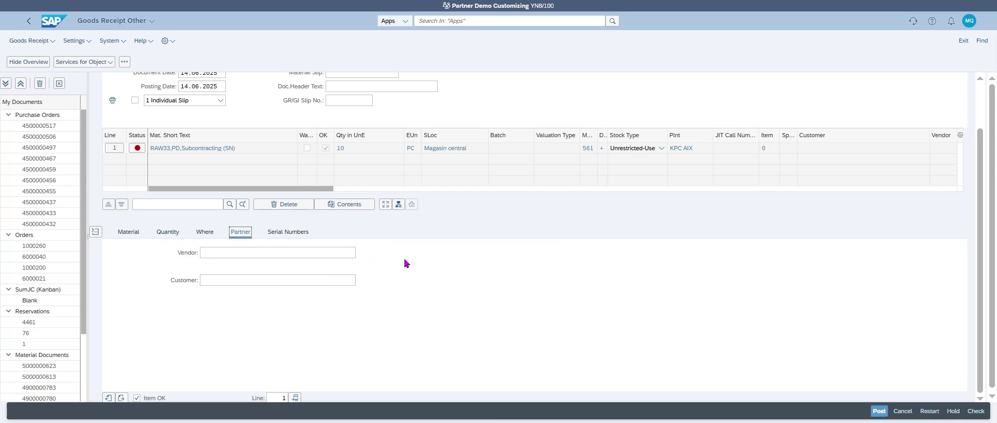
click(287, 235)
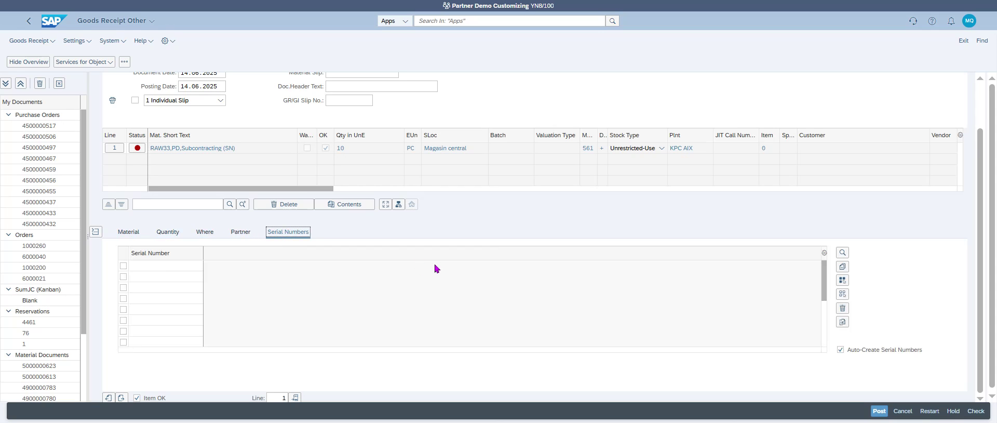
Step: Collapse and reopen the item details, check the goods receipt again and close the log
click(95, 232)
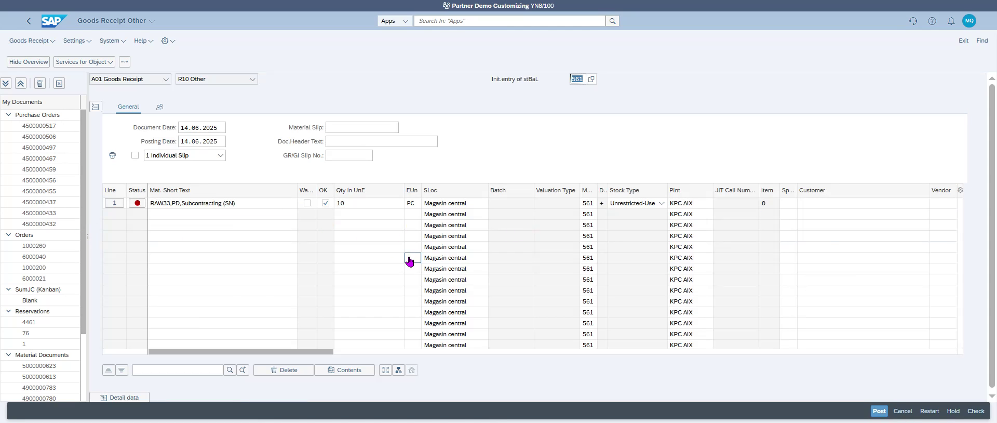
click(124, 397)
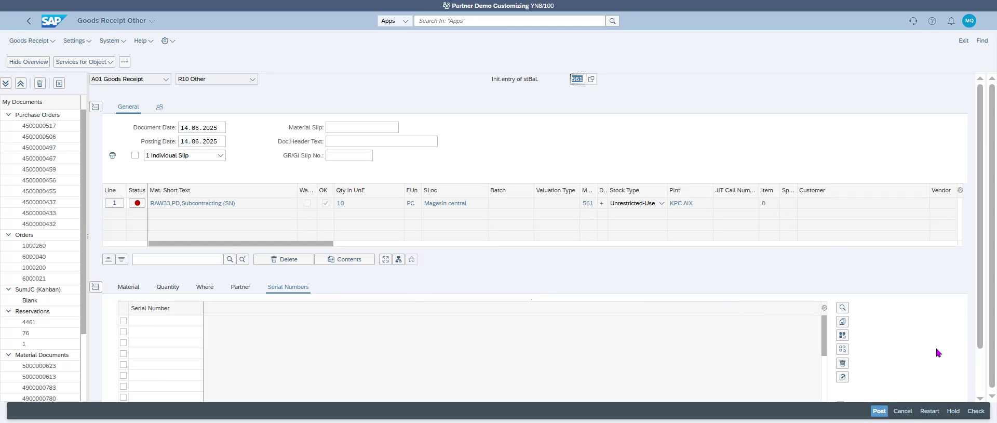
drag(981, 321, 981, 357)
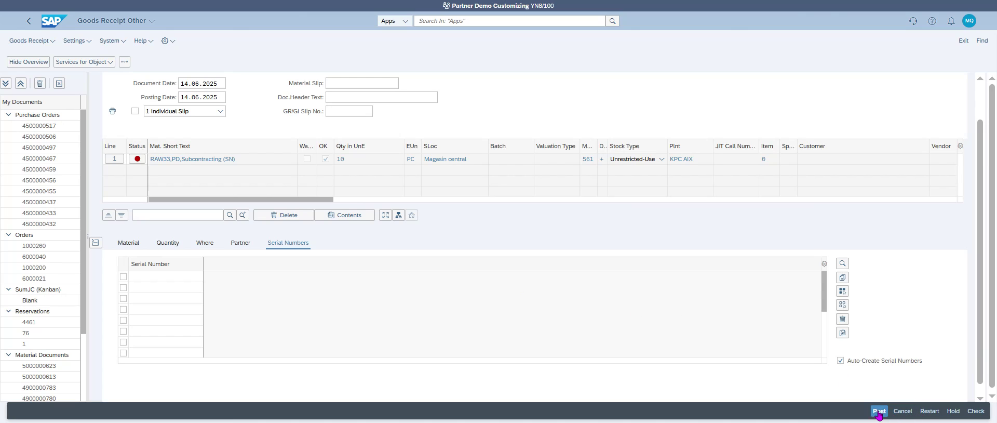
click(975, 411)
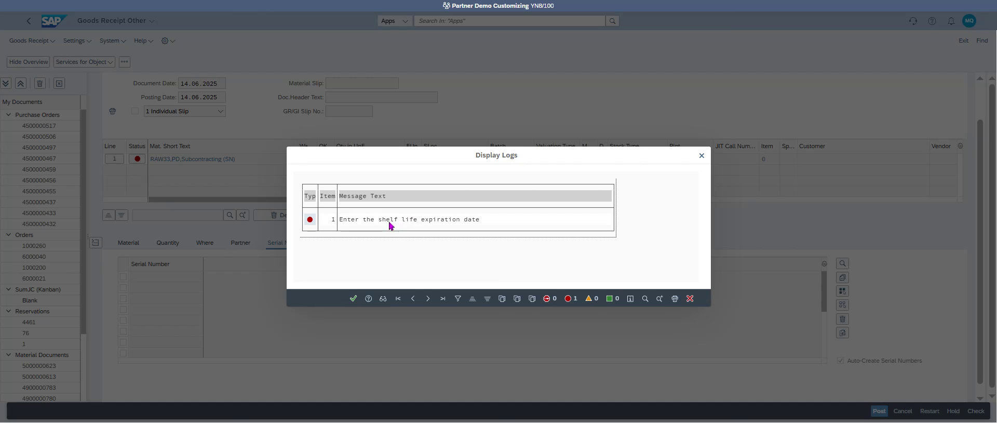
click(690, 299)
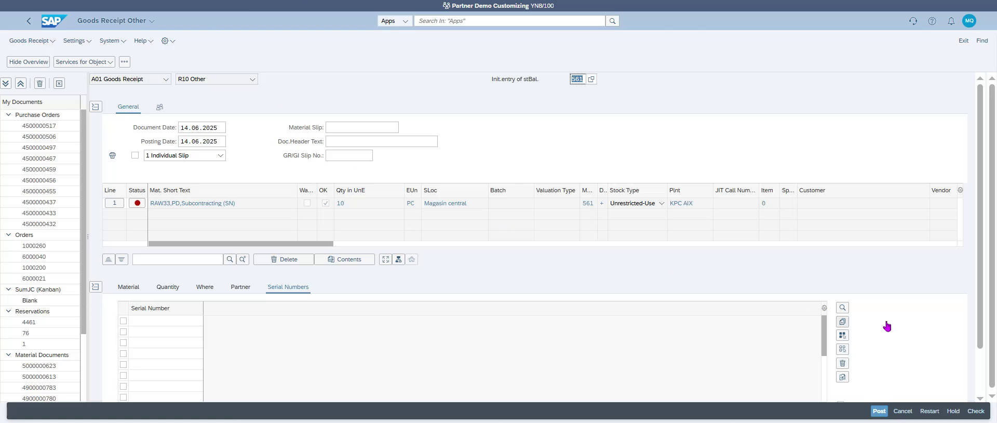
Step: Cancel the goods receipt entry and discard the document without saving
click(903, 411)
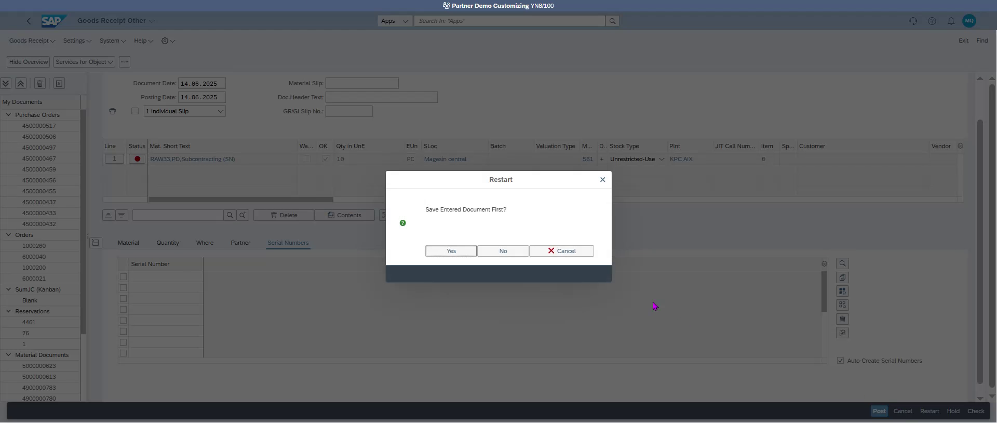
click(553, 253)
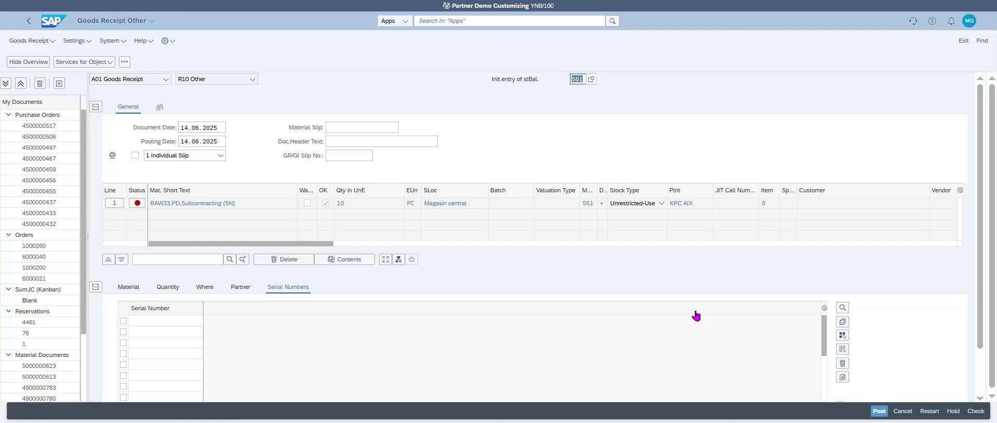
click(902, 411)
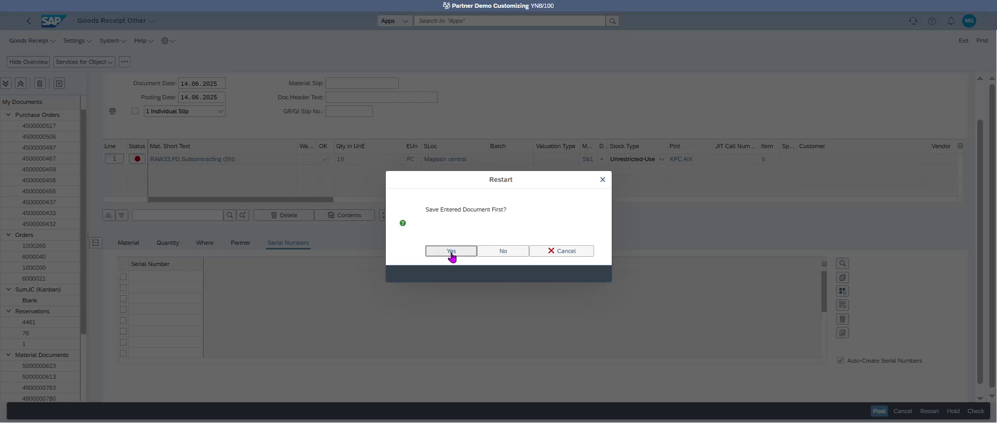
click(498, 252)
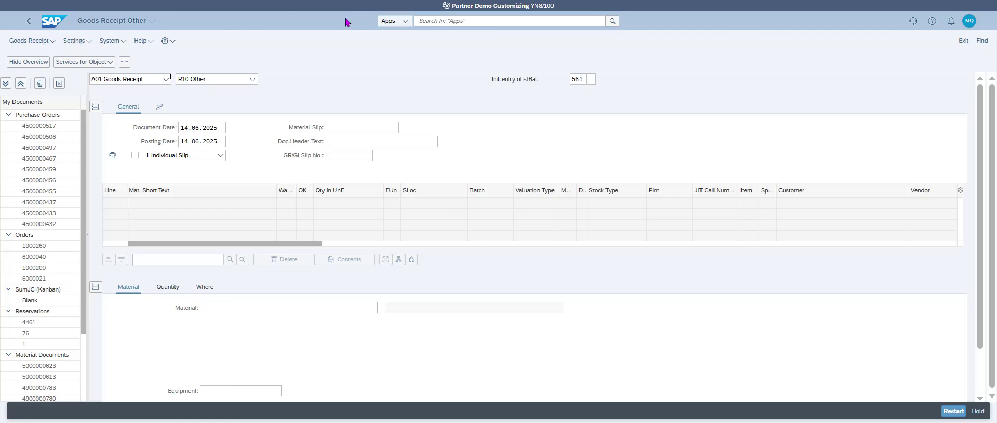
Step: Switch to Manage Product Master Data from the recent activities
click(968, 21)
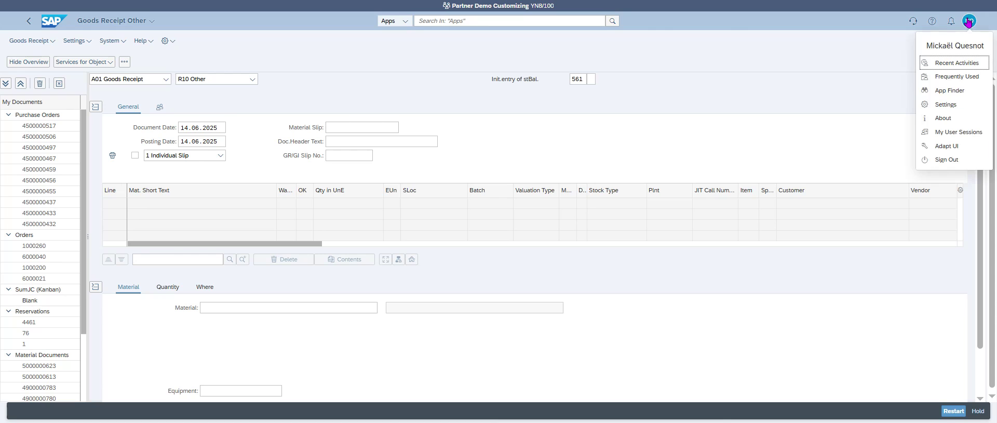
click(958, 63)
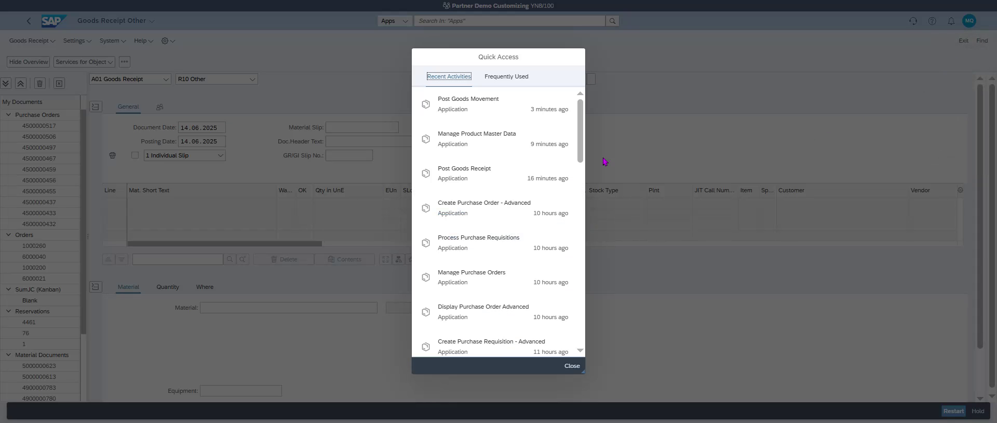
click(493, 152)
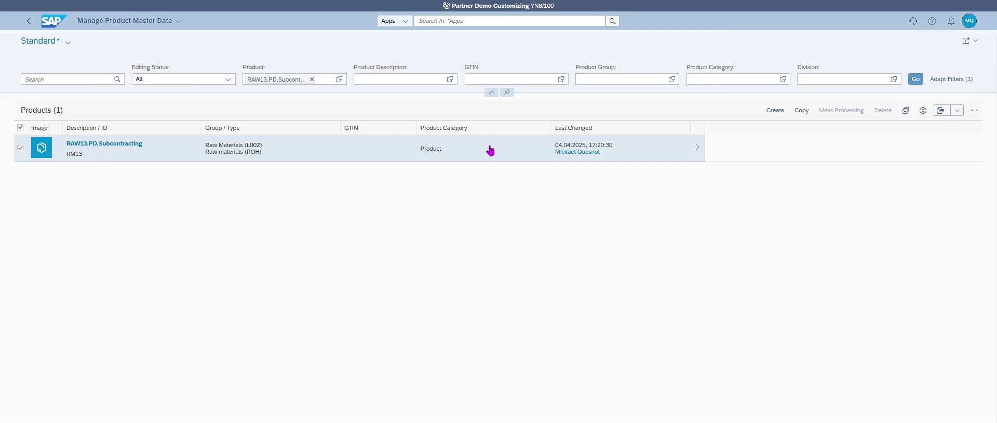
Step: Replace the product filter with 515 and open RAW33,PD,Subcontracting (SN) for editing
click(312, 79)
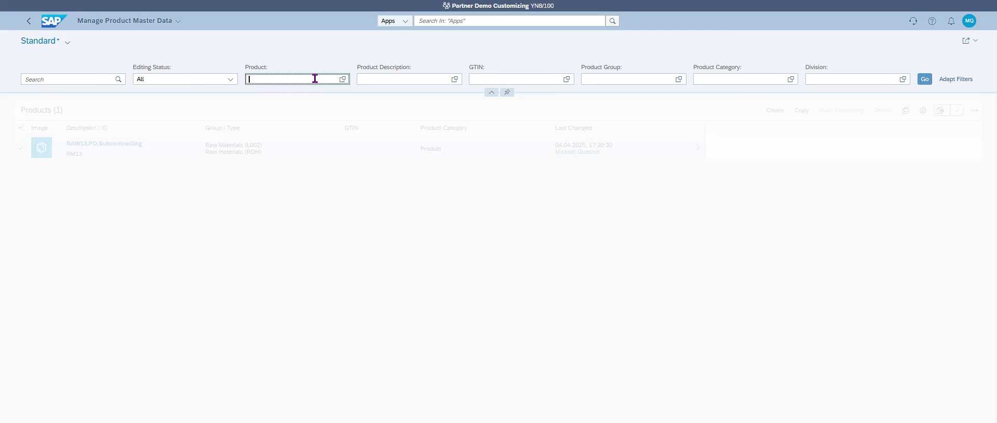
text(515)
key(Return)
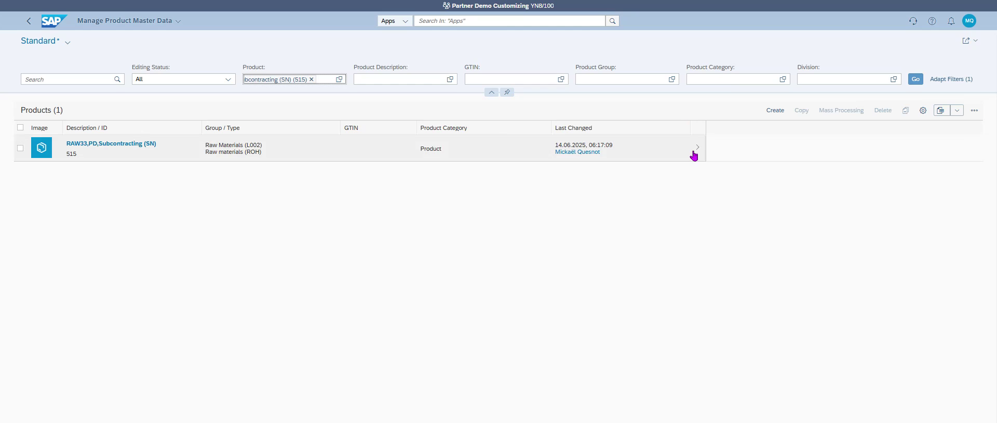
click(693, 155)
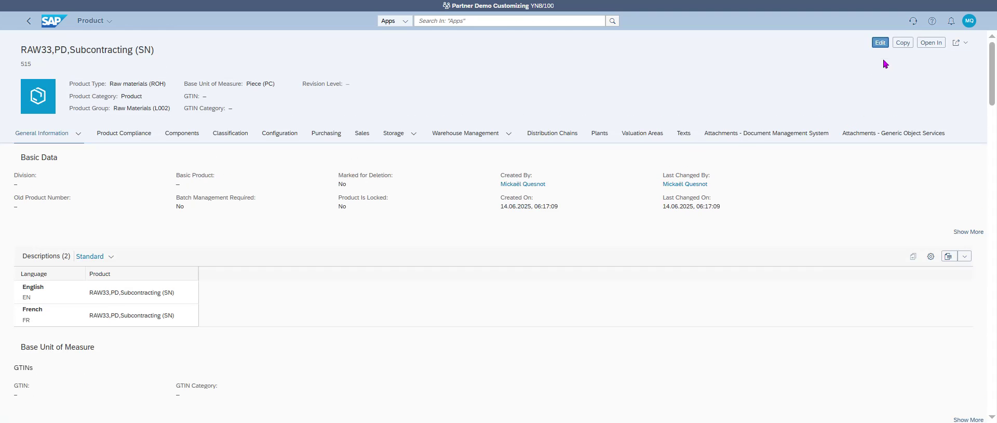
click(880, 50)
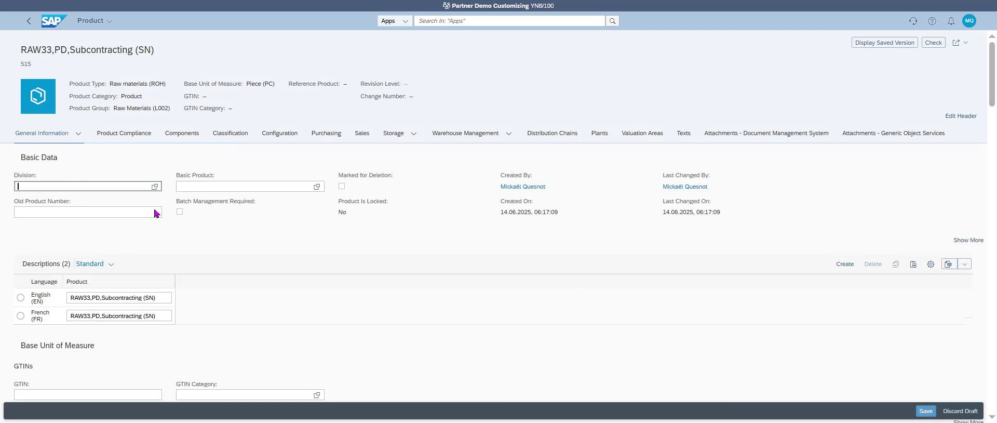
Step: Mark product 515 as requiring batch management, review its Shelf Life Advanced Planning data and save the product
click(180, 211)
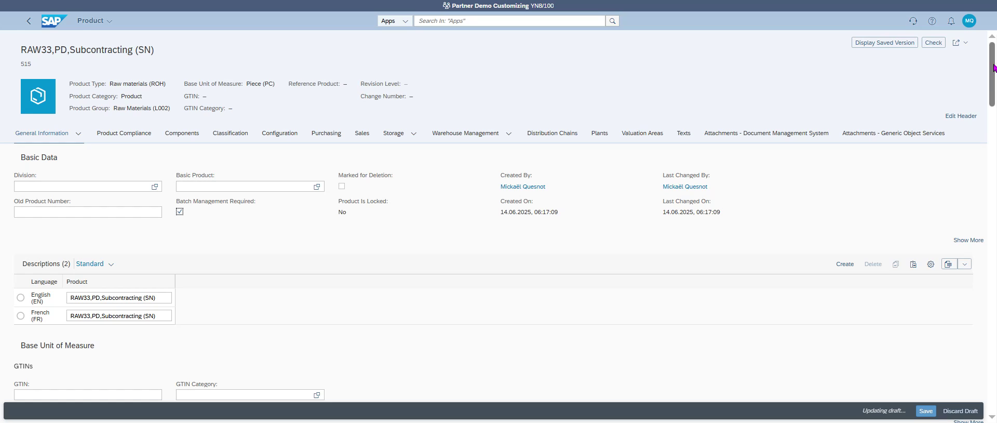
drag(994, 74, 995, 148)
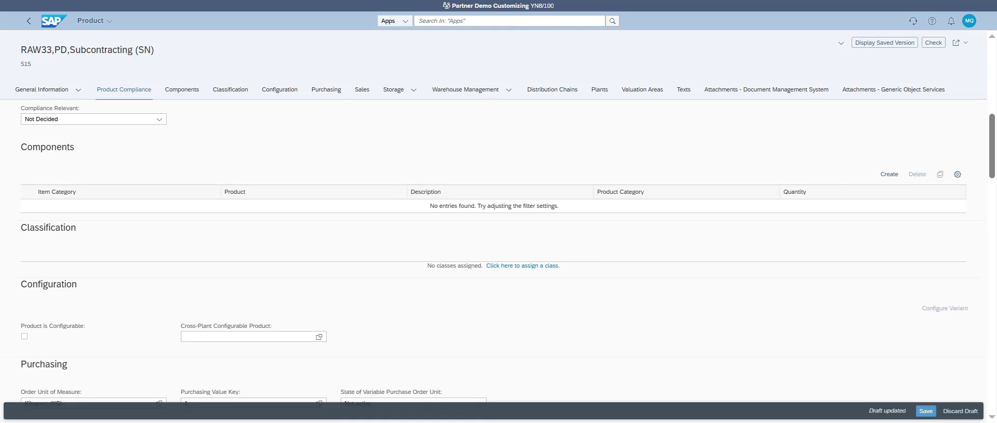
drag(991, 113, 995, 192)
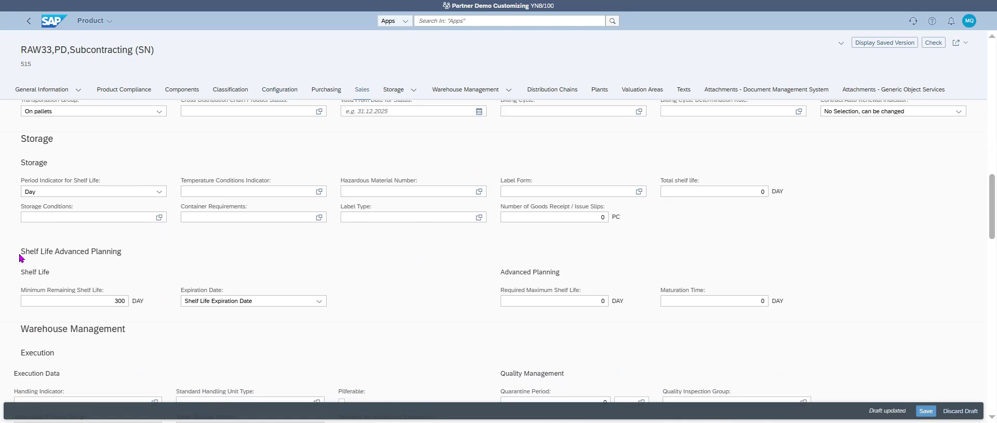
drag(20, 253, 122, 253)
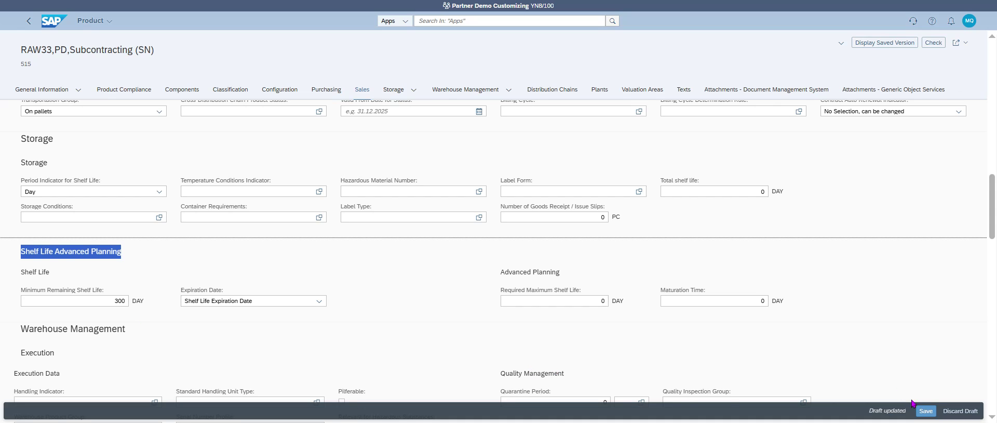
click(925, 411)
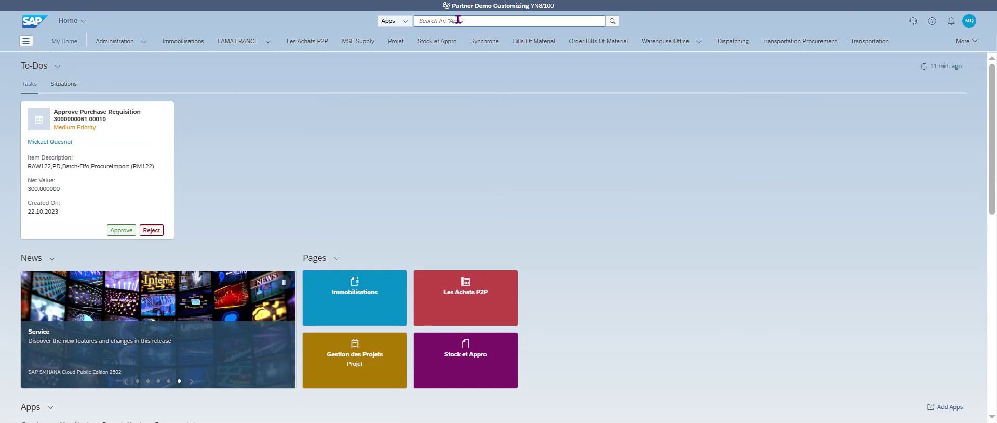
Step: Search the apps for "migo" and open Post Goods Movement
click(458, 19)
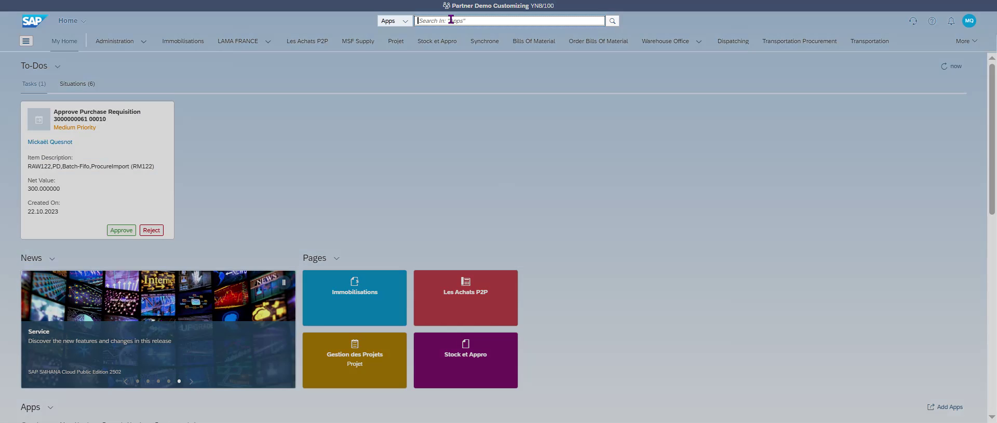
text(migo)
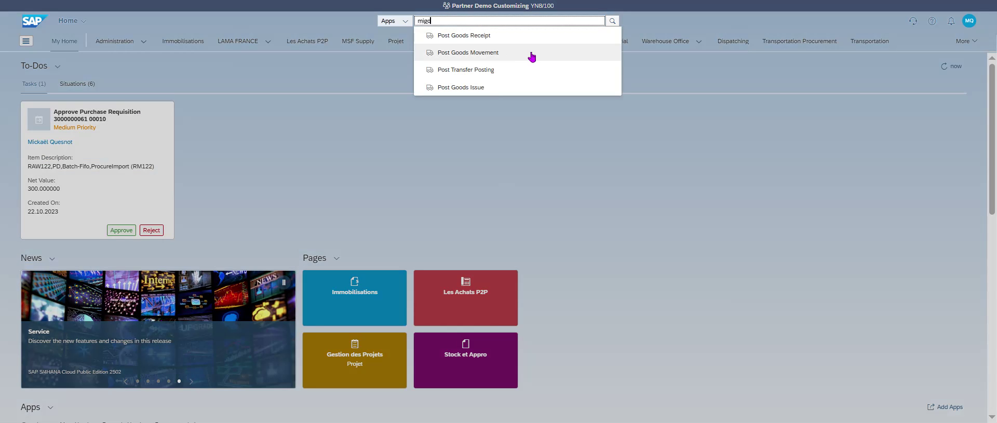
click(524, 55)
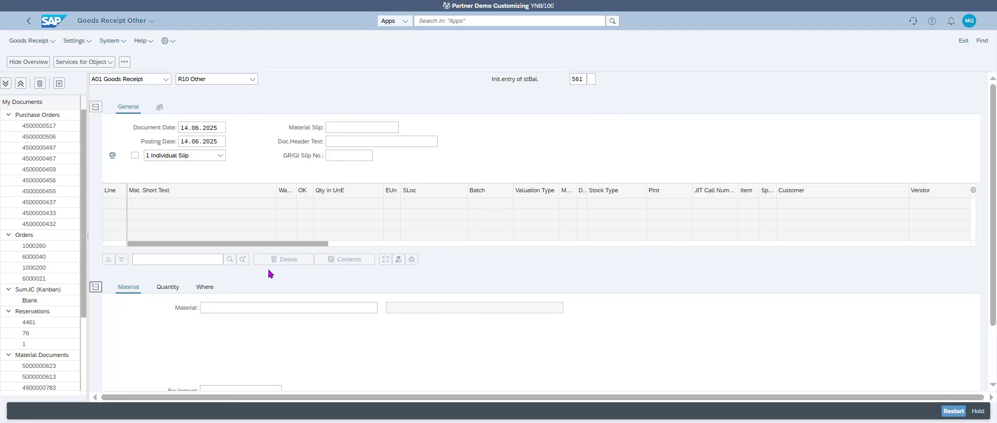
Step: Enter material 515 with a quantity of 10 as the first goods receipt item
click(171, 207)
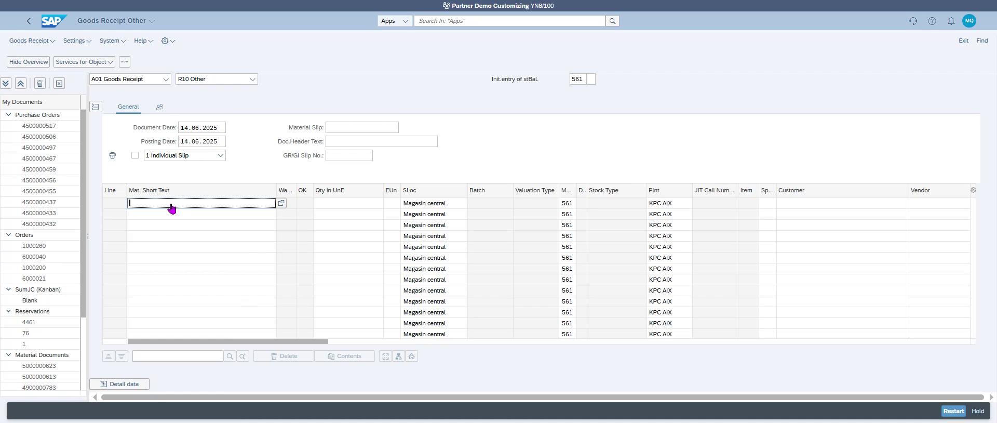
text(515)
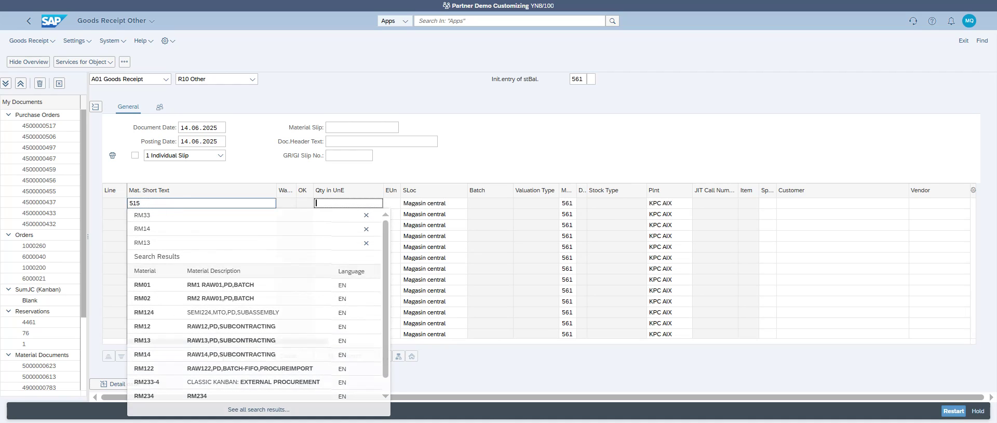
key(Tab)
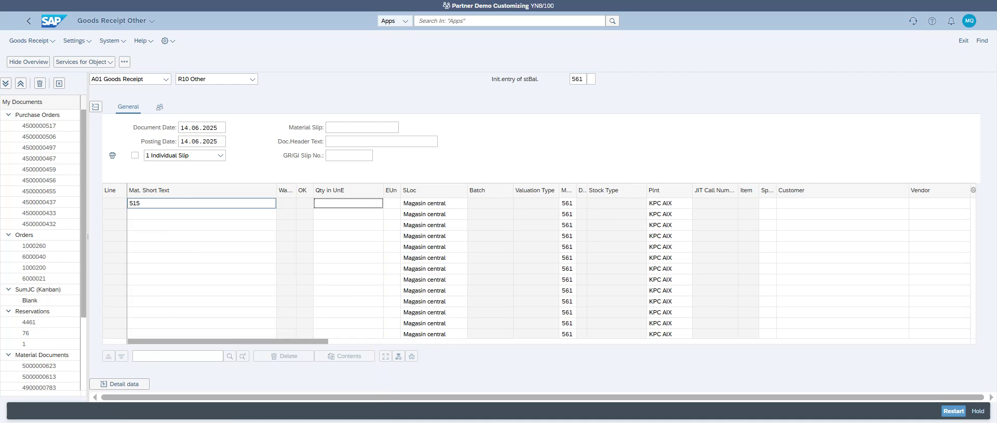
text(10)
key(Return)
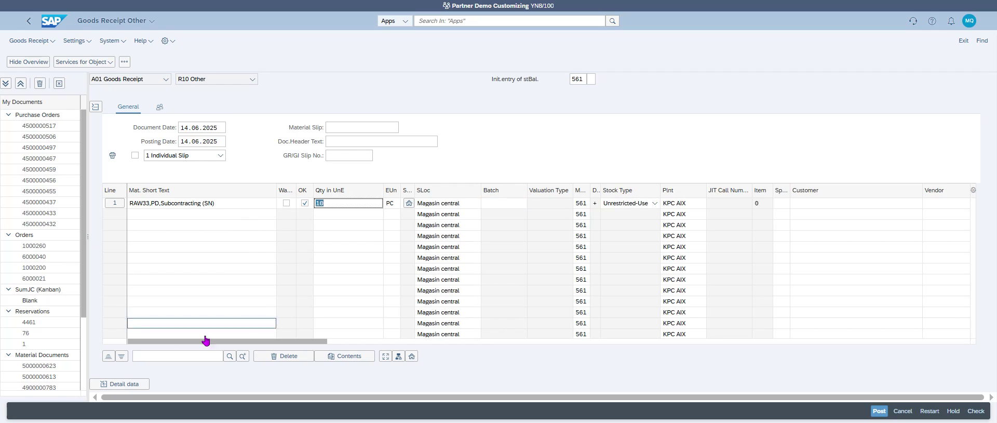
Step: Enable automatic serial number creation in the item details, check the goods receipt and close the log
click(124, 383)
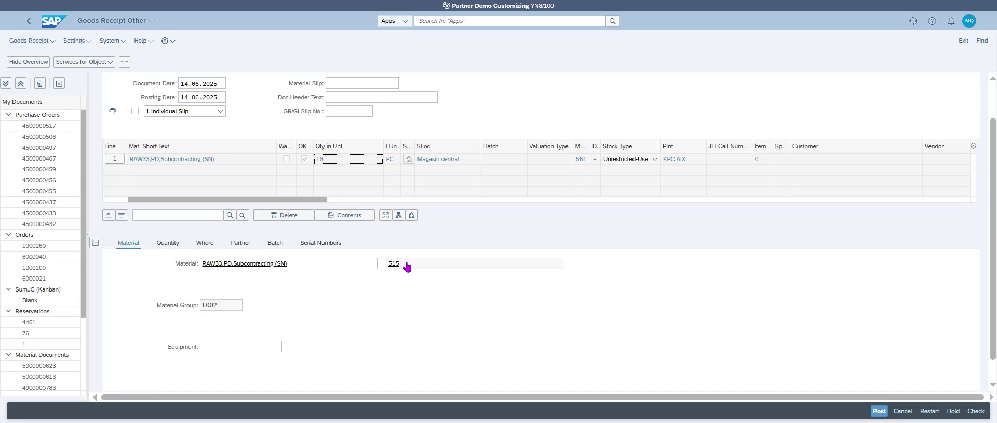
click(321, 243)
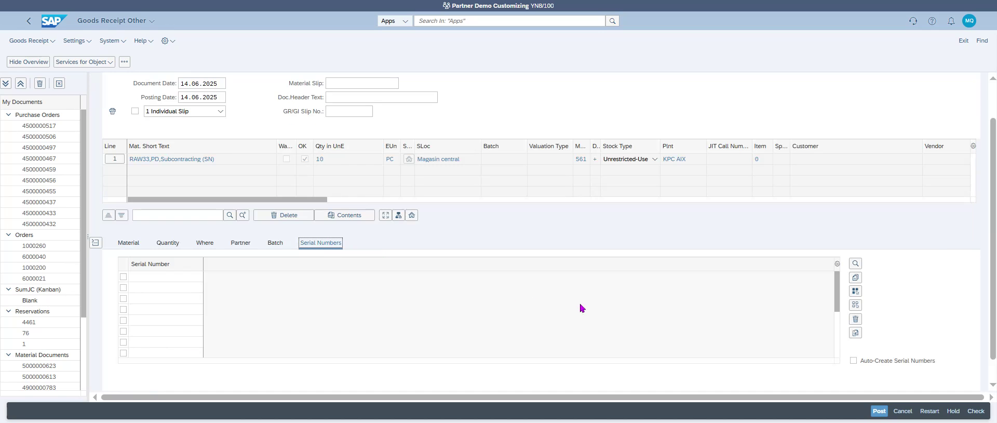
click(852, 360)
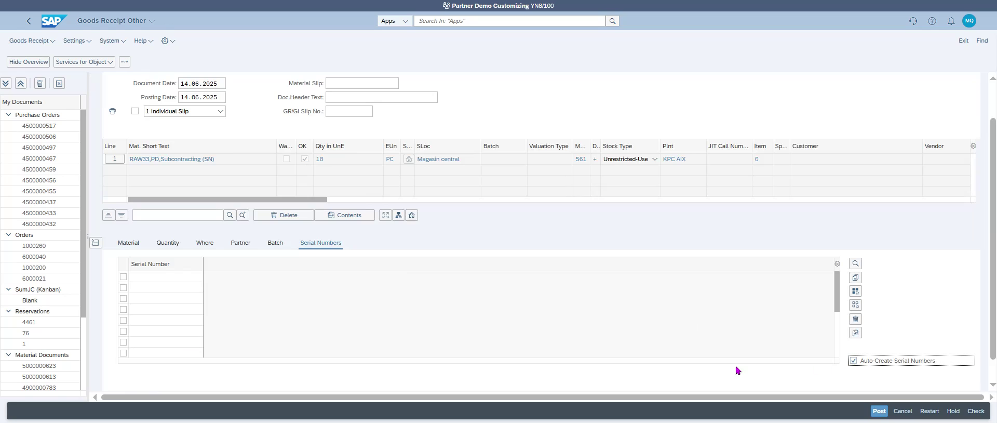
click(855, 333)
click(975, 411)
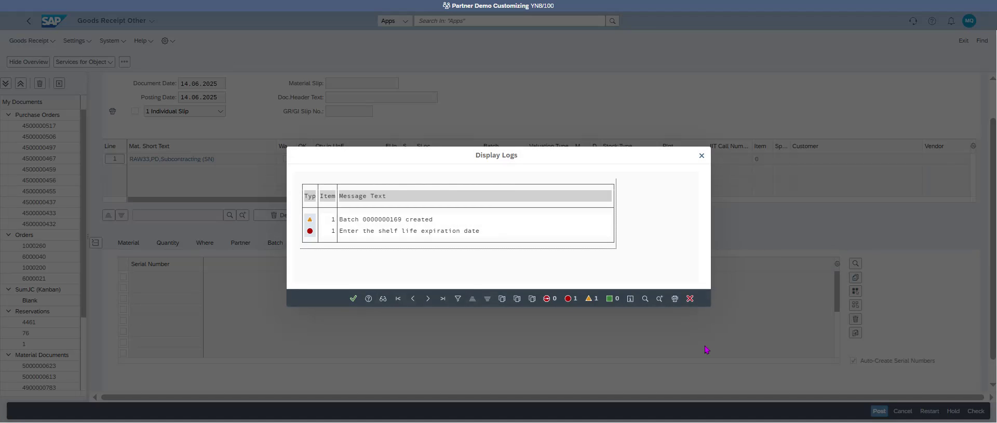
click(354, 298)
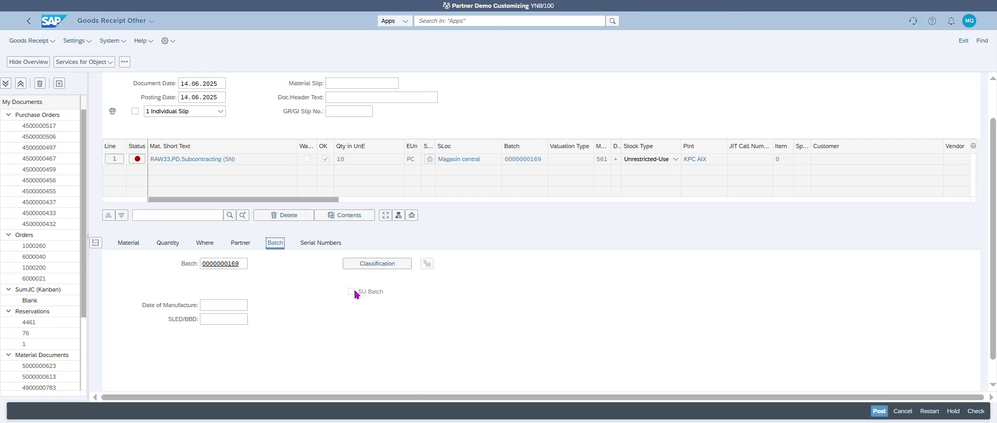
Step: Set the batch's date of manufacture to 07.06.2025, check the goods receipt and close the log
click(223, 319)
click(232, 307)
click(253, 306)
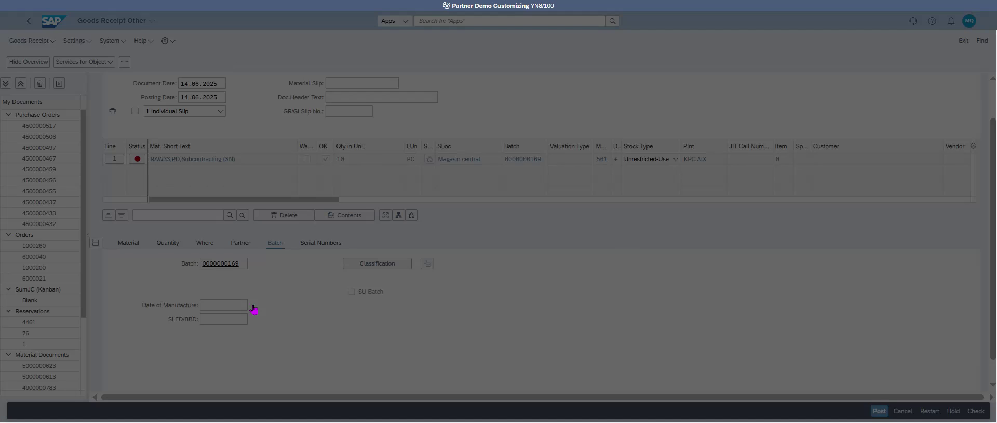
double_click(488, 252)
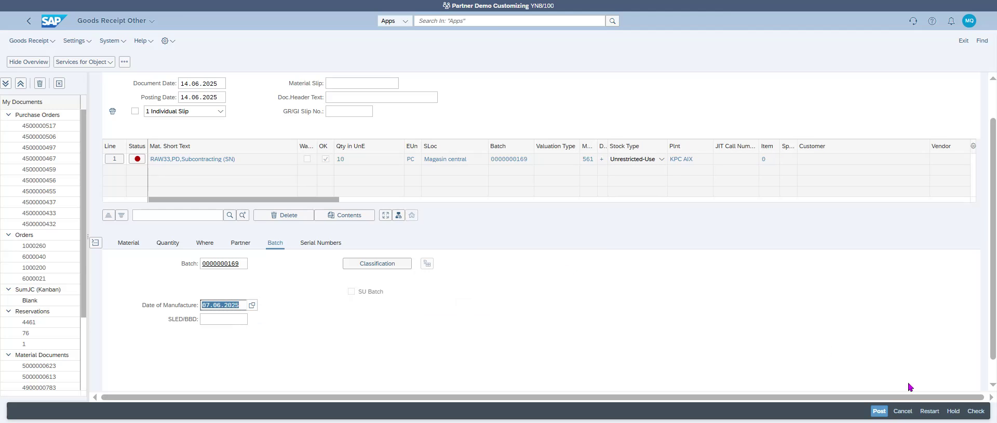
click(954, 411)
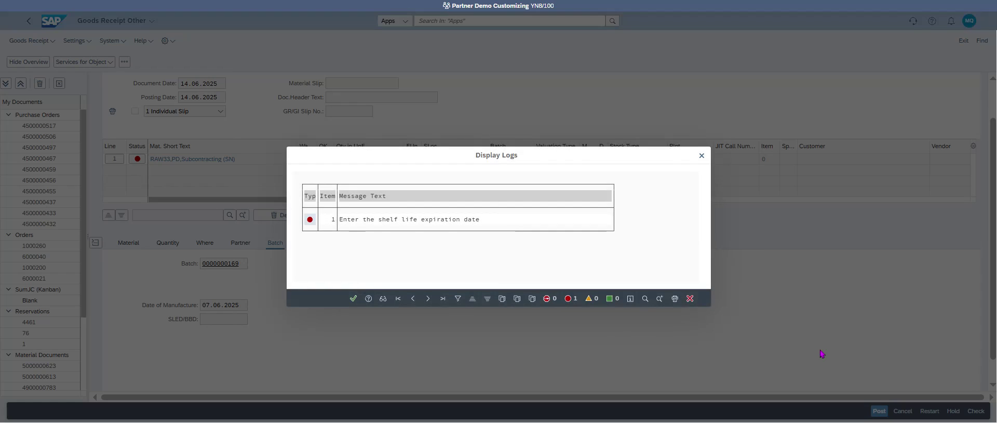
click(353, 298)
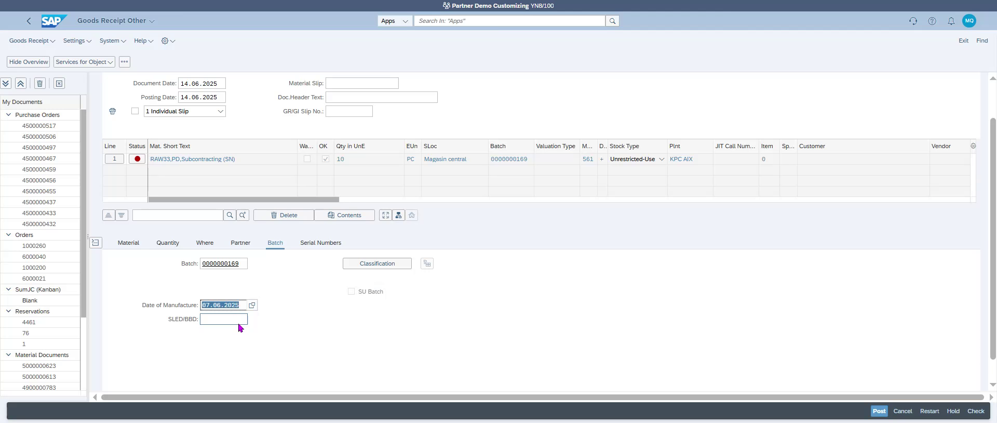
Step: Set the batch's SLED/BBD to 07.06.2026, recheck the goods receipt and close the log
click(244, 320)
key(shift+Tab)
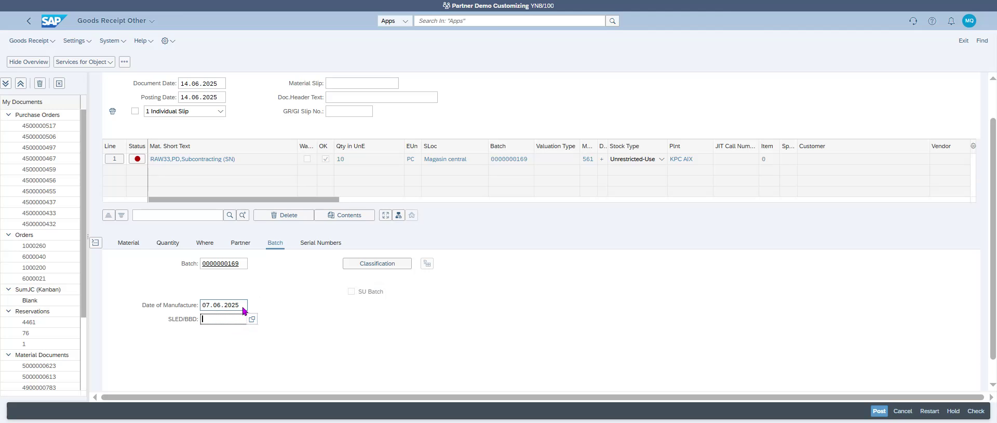
key(ctrl+c)
click(212, 320)
key(ctrl+v)
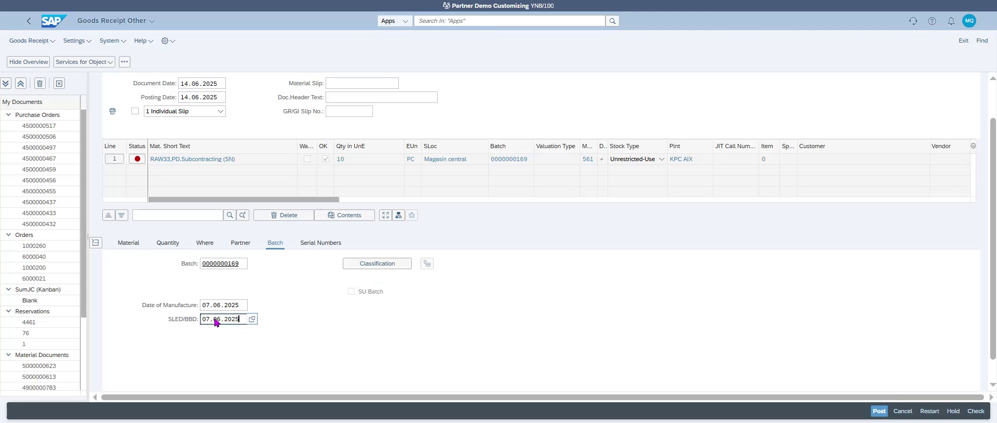
key(BackSpace)
key(ctrl+a)
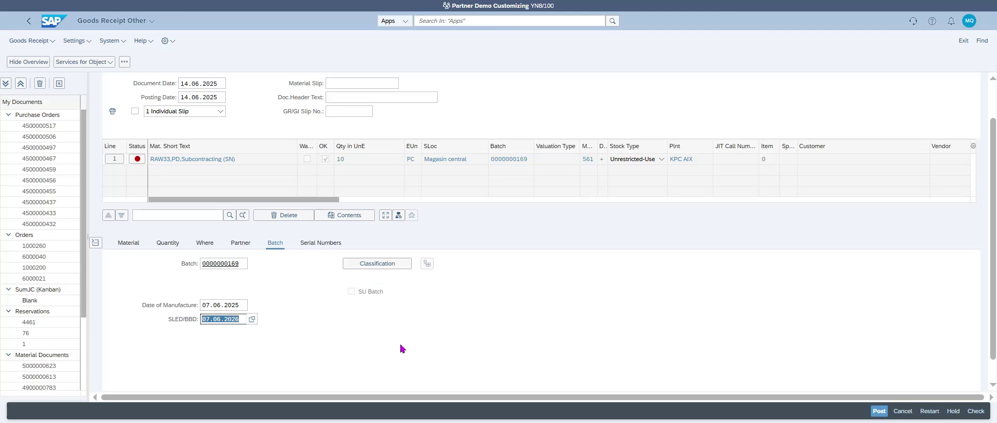
click(968, 411)
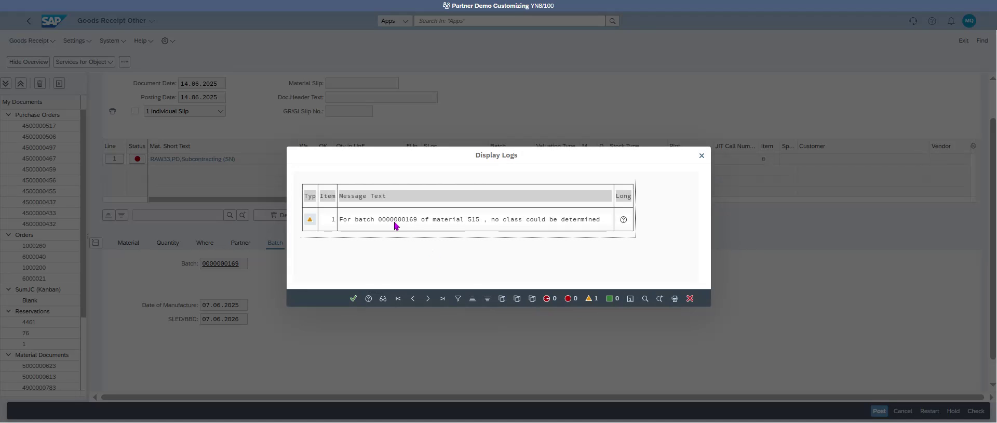
click(352, 298)
Step: Review the item's serial number settings, run a final check and post the goods receipt
click(321, 243)
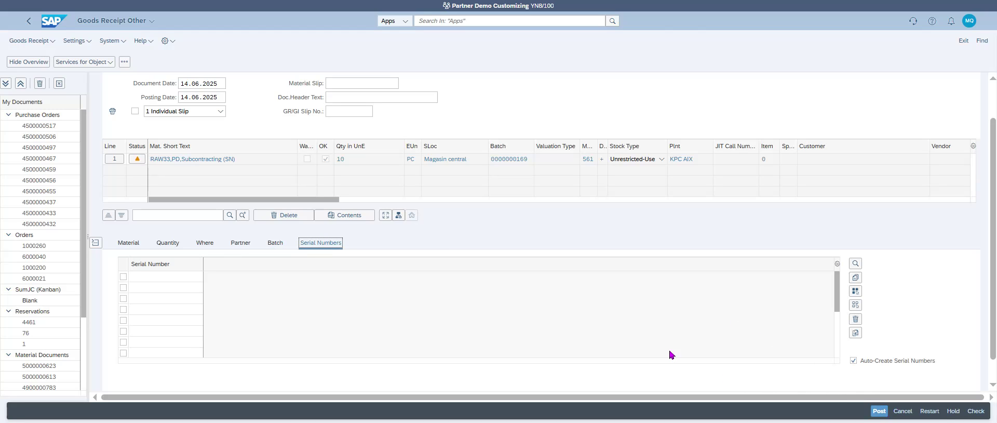
click(976, 410)
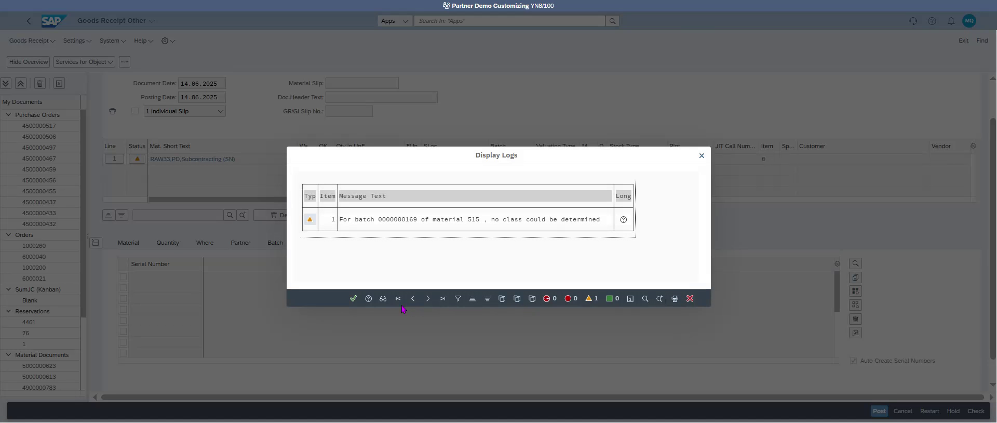
click(353, 298)
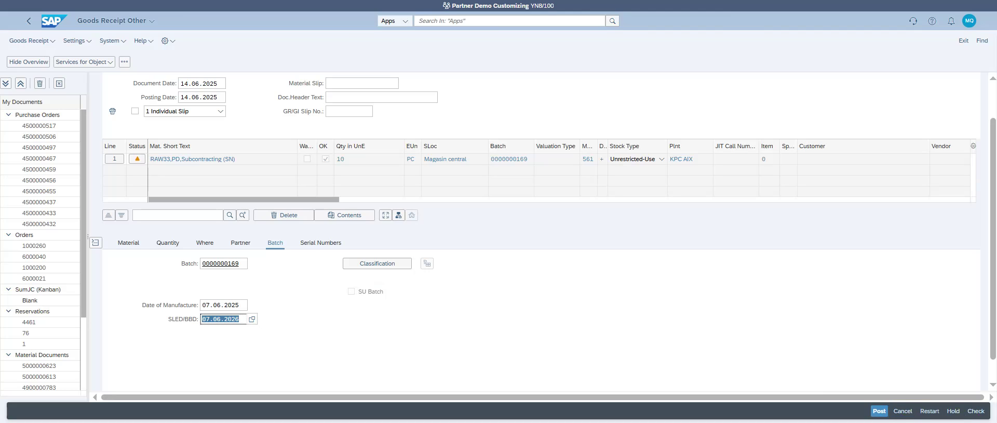
click(882, 411)
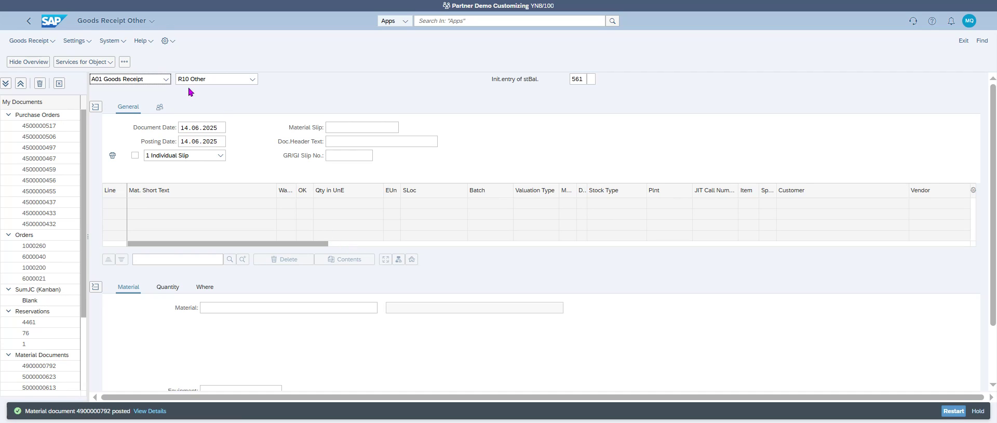
Step: Display the material document just posted and examine the serial numbers of its item
click(137, 79)
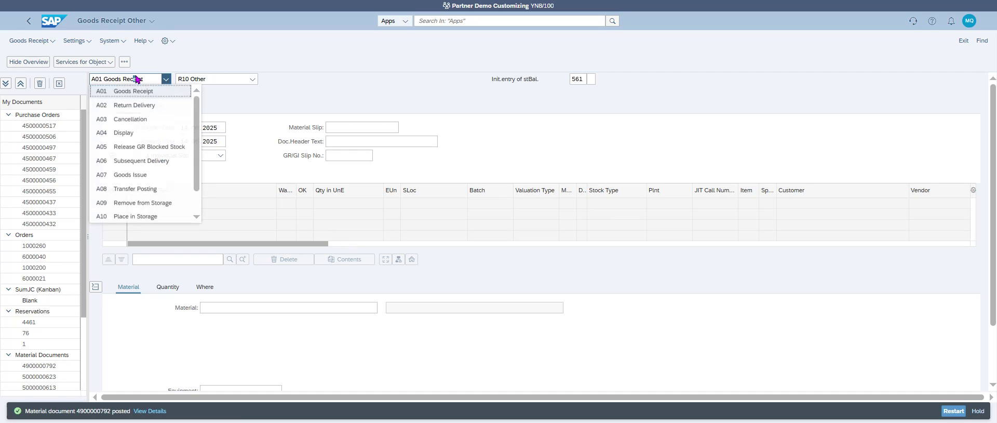
click(150, 133)
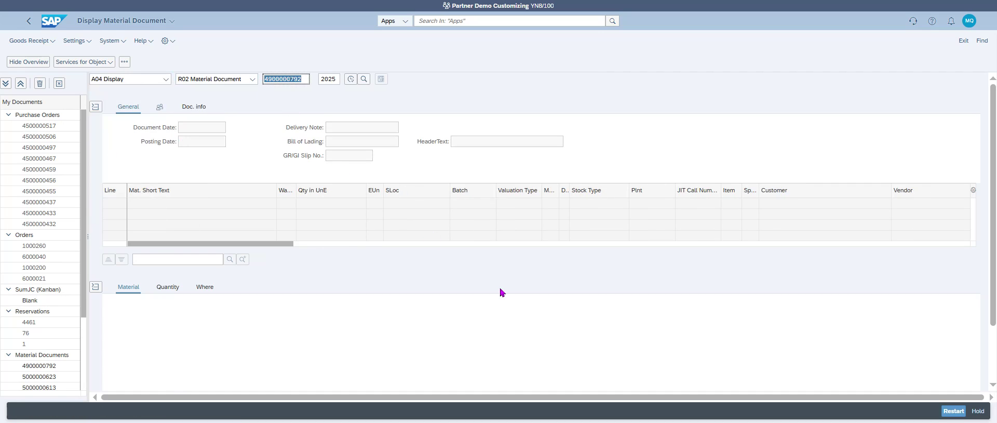
key(Return)
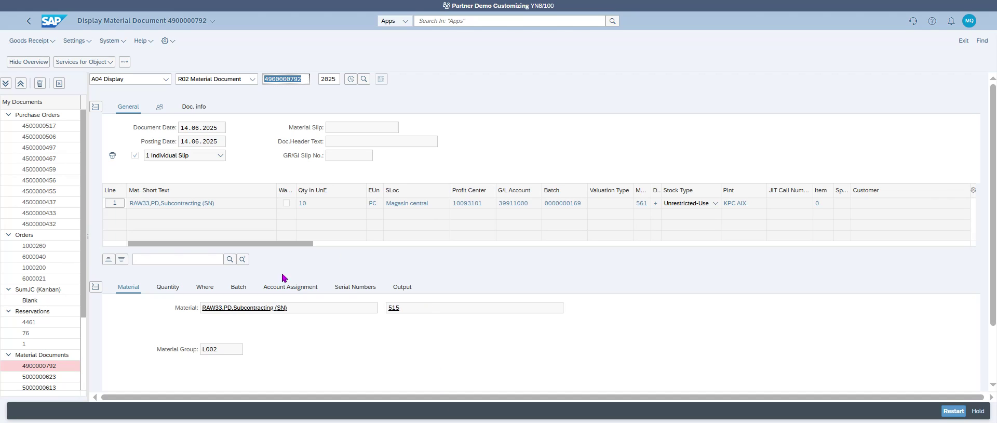
click(367, 286)
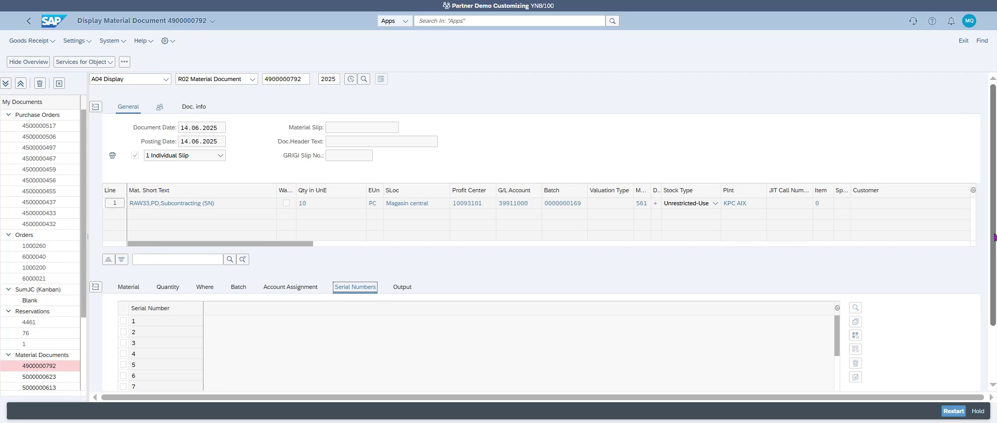
scroll(681, 338, down, 1)
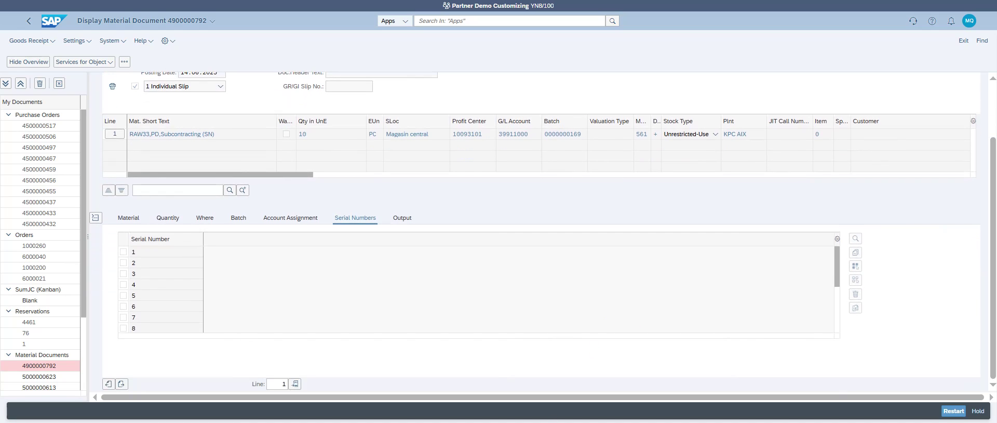